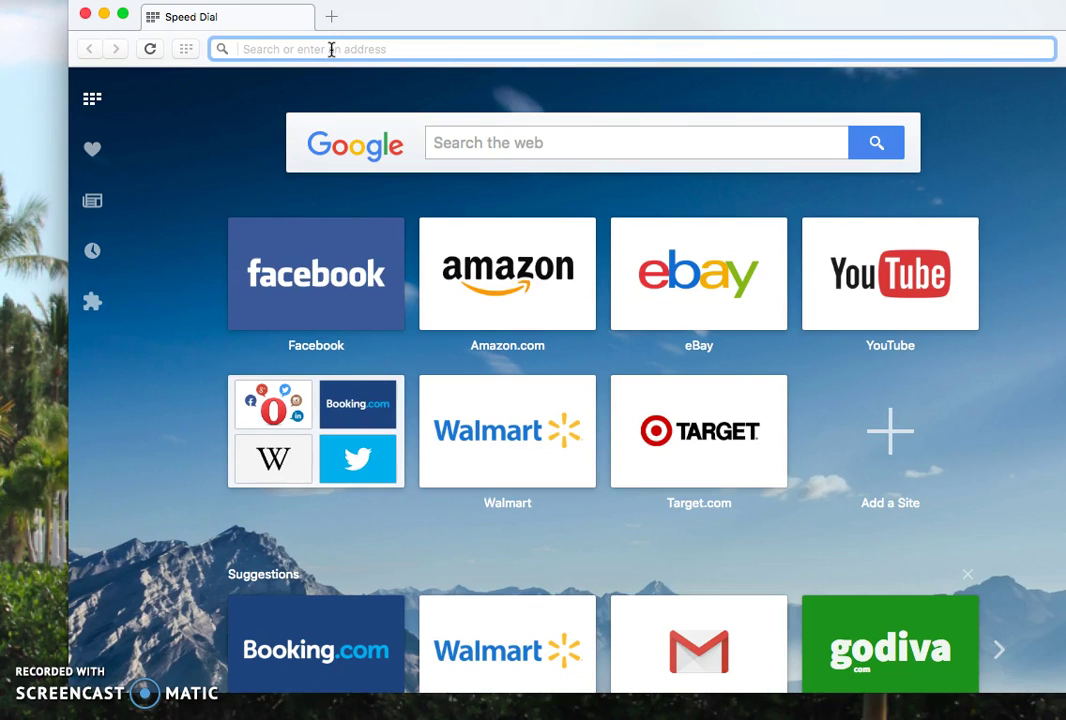
Go to the sourceforge.net home page
text(sourceforge.net)
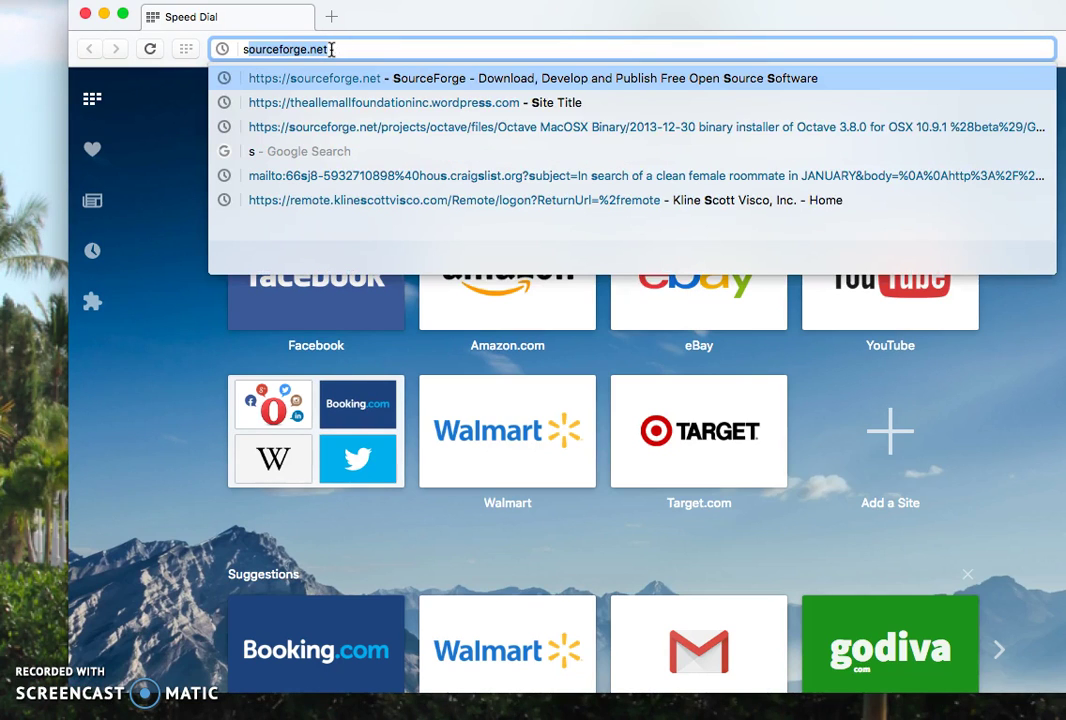
click(331, 49)
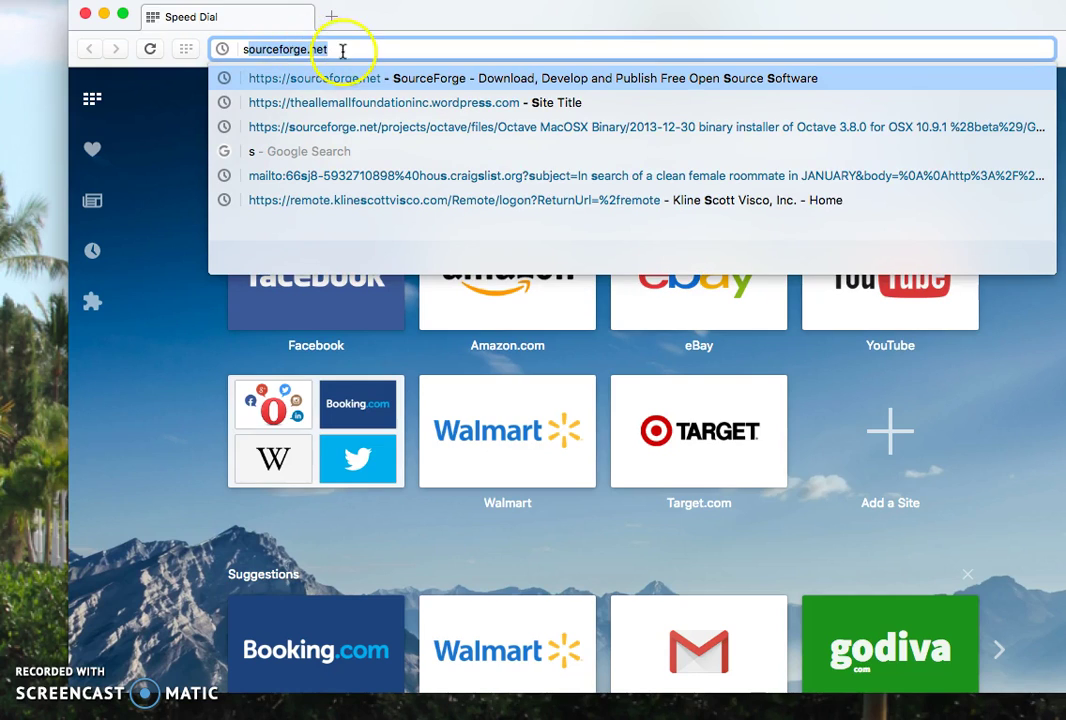
key(Return)
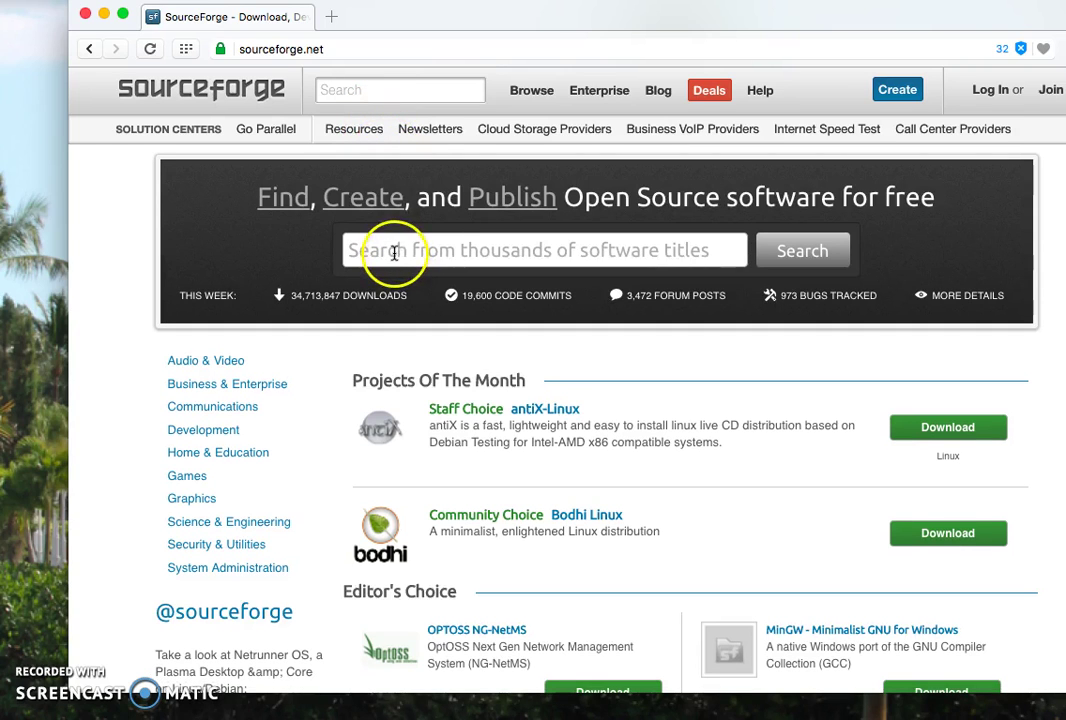
Search SourceForge for 'octave'
click(395, 250)
text(ota)
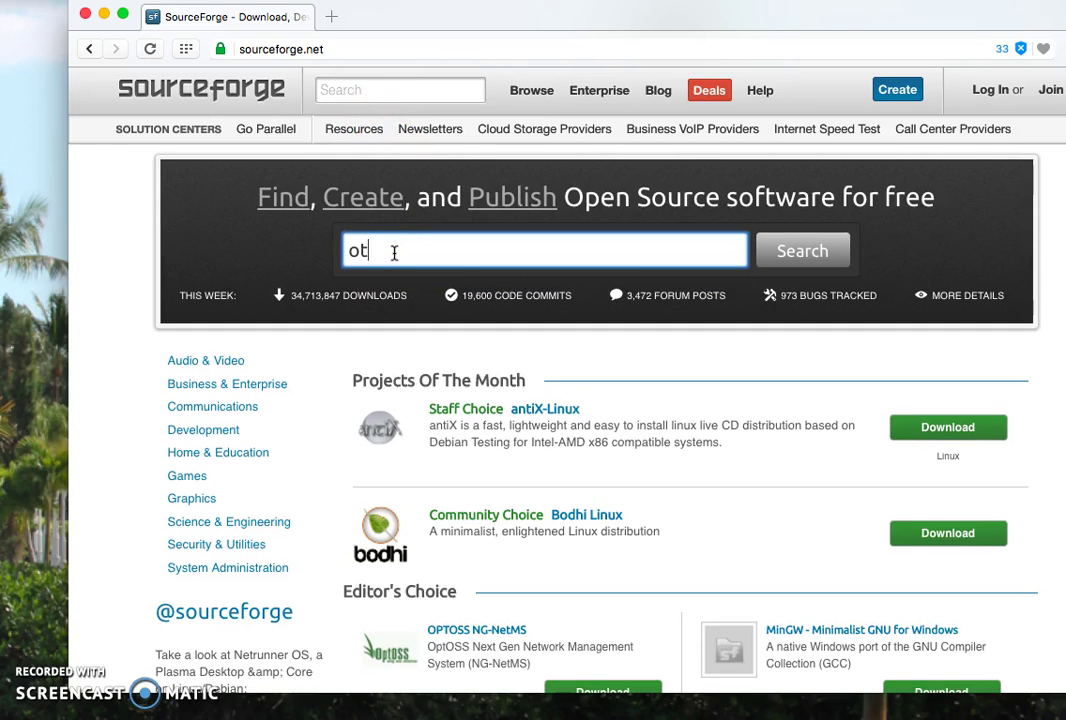
key(BackSpace)
key(BackSpace)
text(ctave)
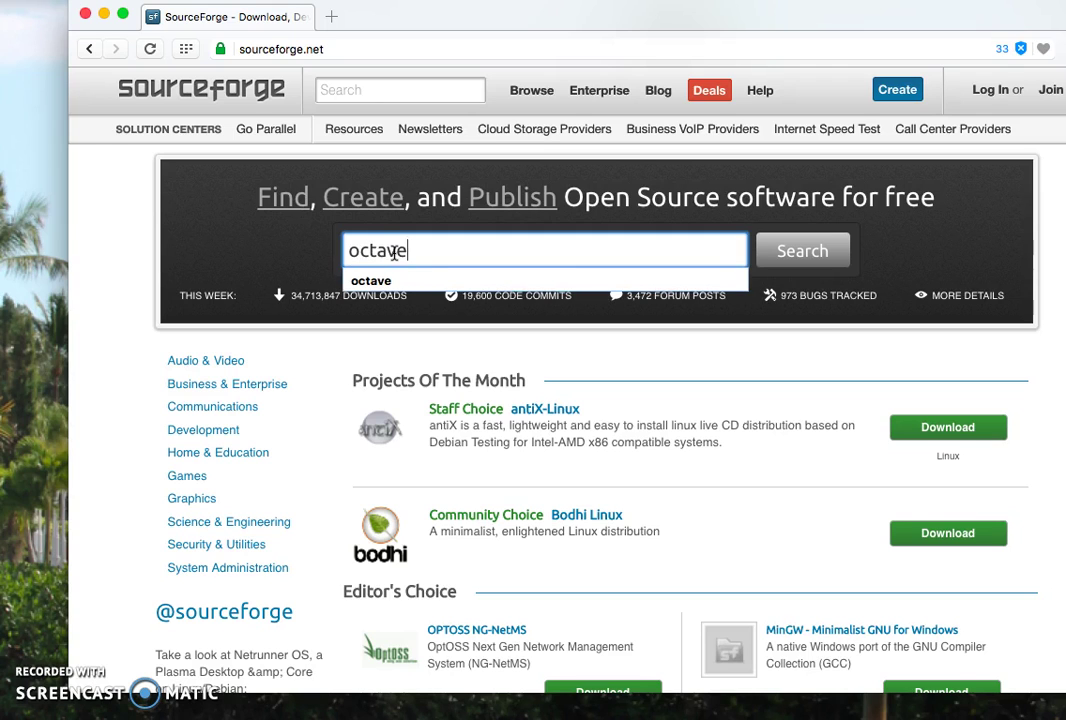
key(Return)
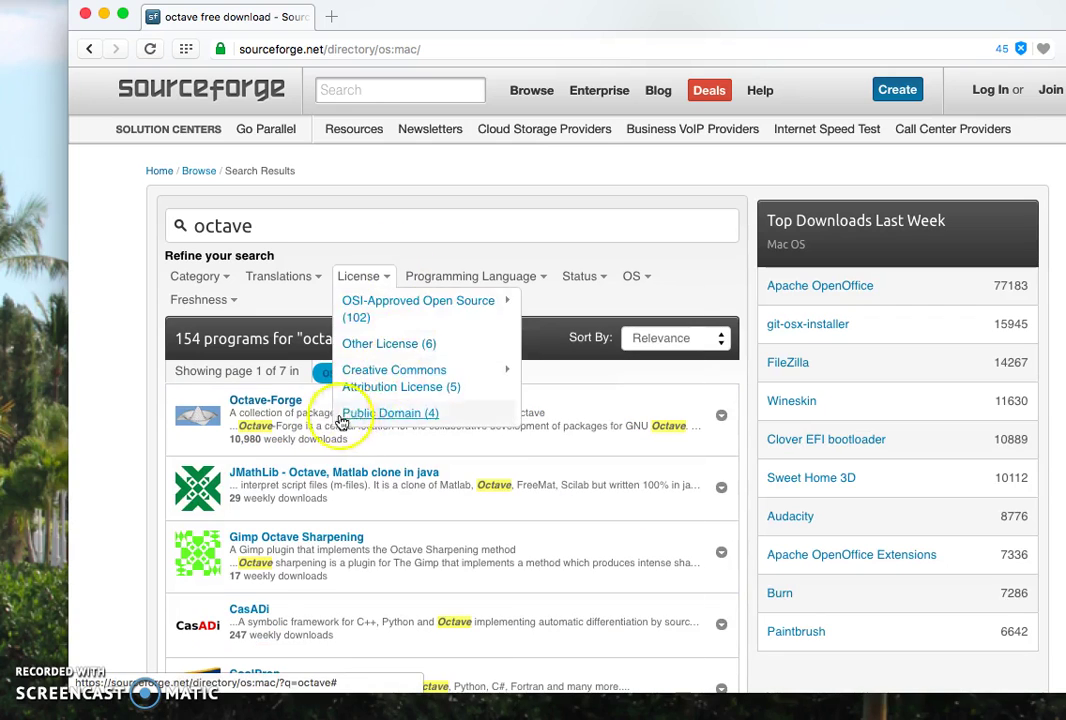
Open the Octave-Forge project and download its latest package, optim-1.5.0.tar.gz
mouse_move(268, 402)
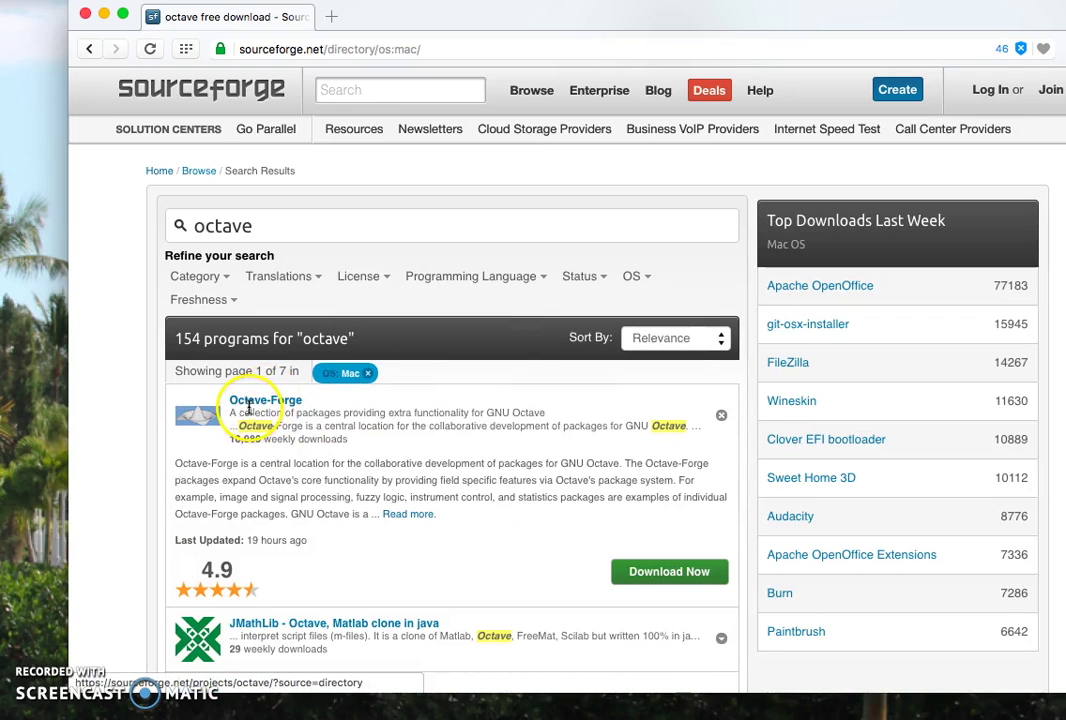
click(250, 402)
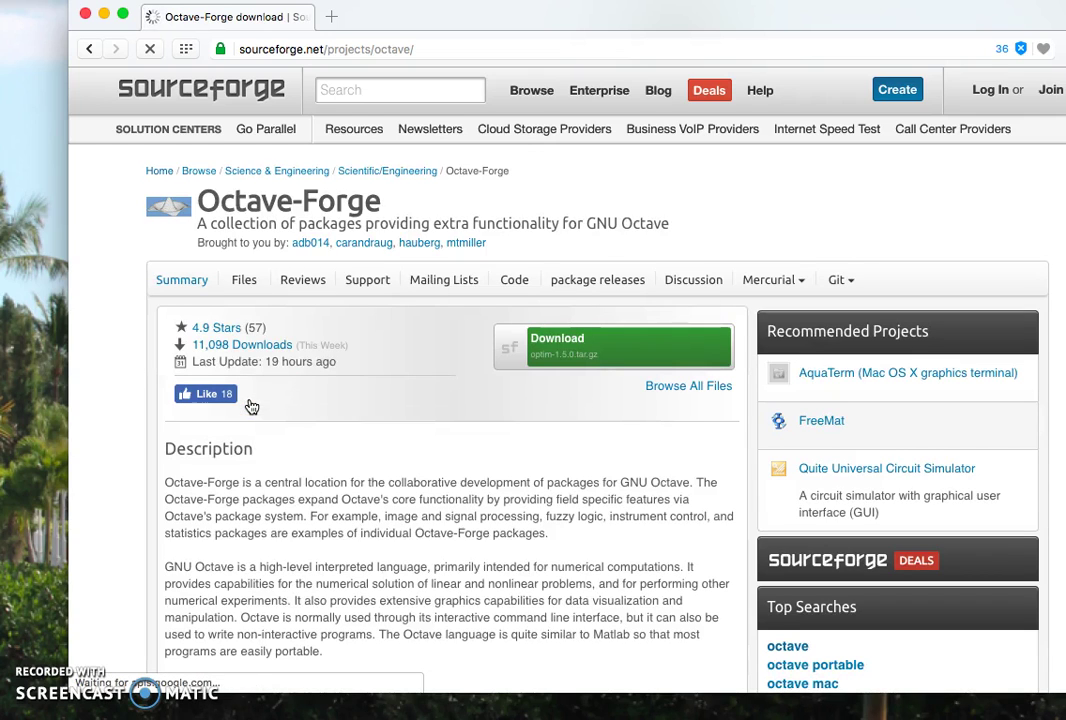
click(565, 347)
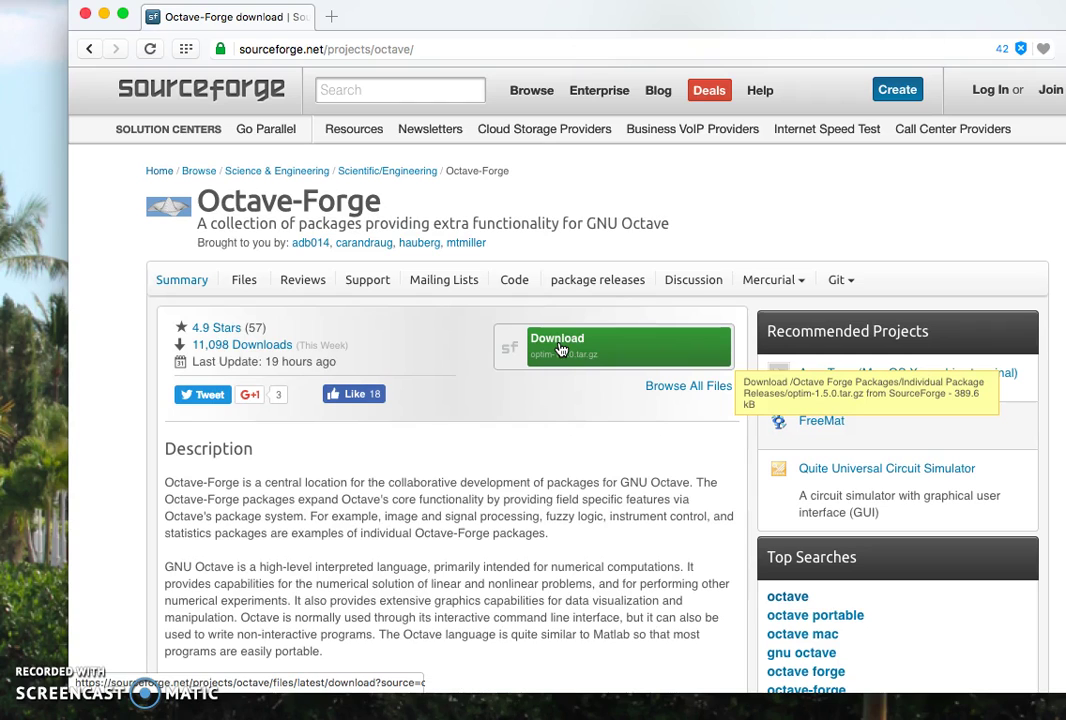
click(560, 347)
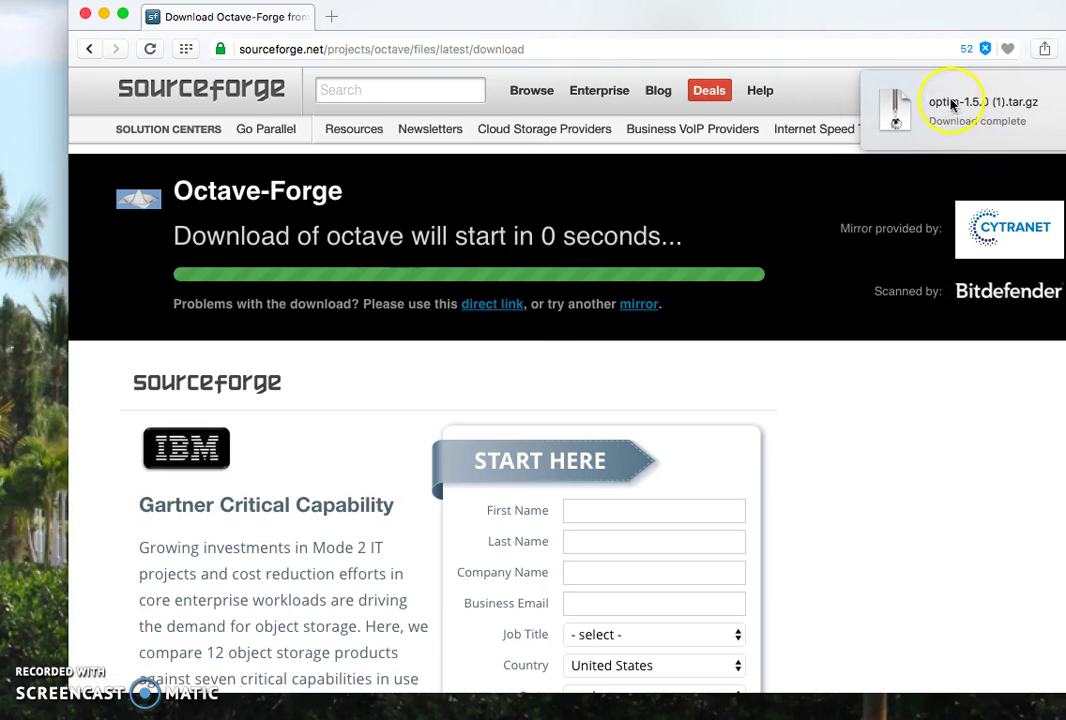
Open the downloaded optim archive in Zipeg and view the optim-1.5.0 folder
double_click(901, 113)
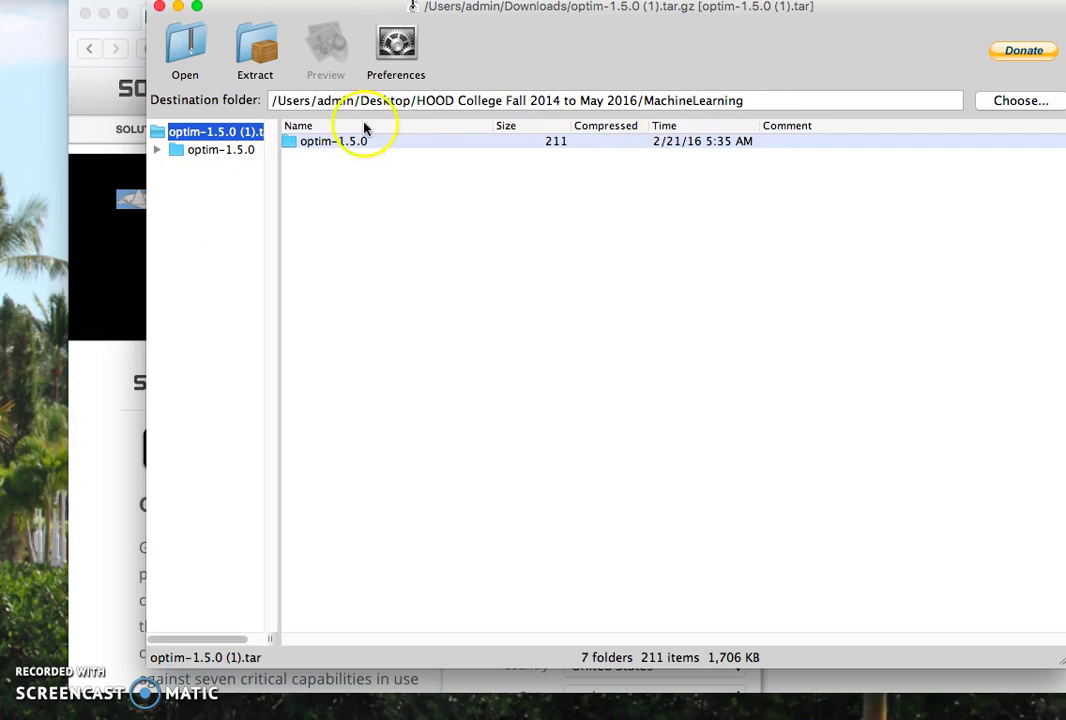
click(204, 149)
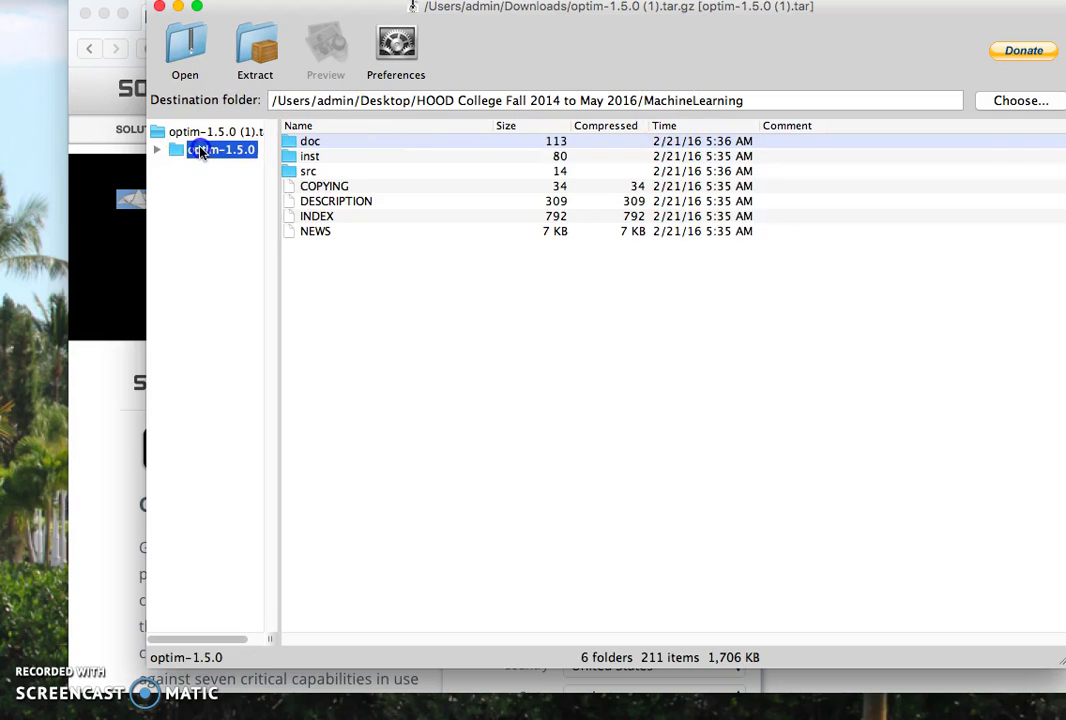
click(35, 635)
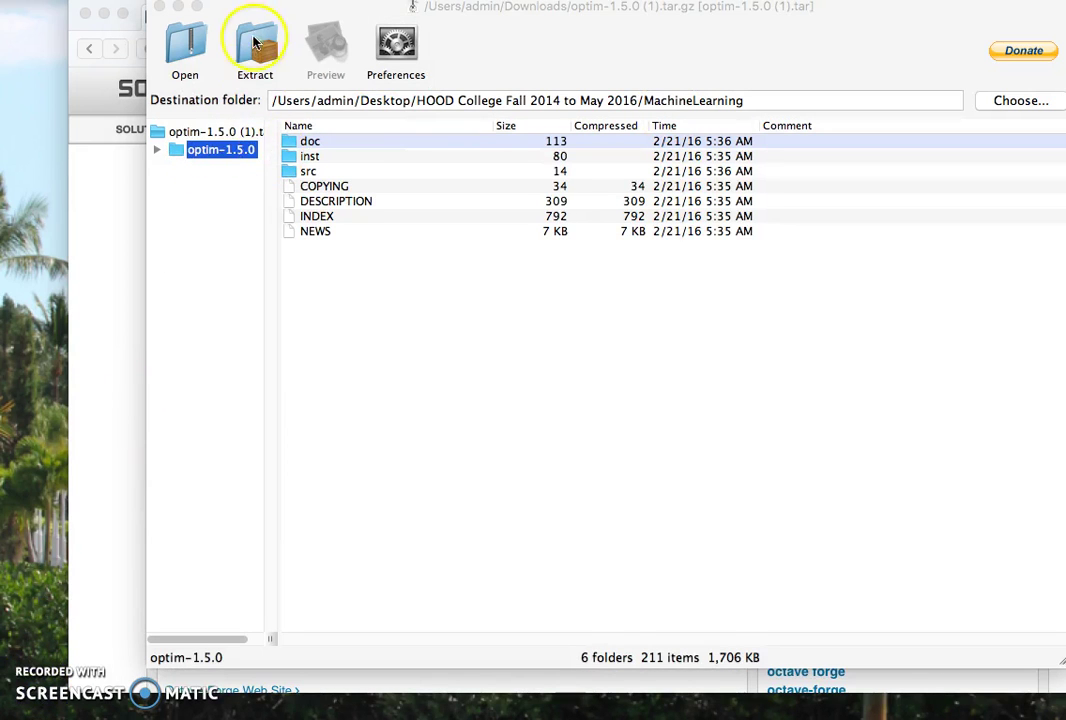
Extract the archive, choose None at the overwrite prompt, and close the archive window
click(255, 45)
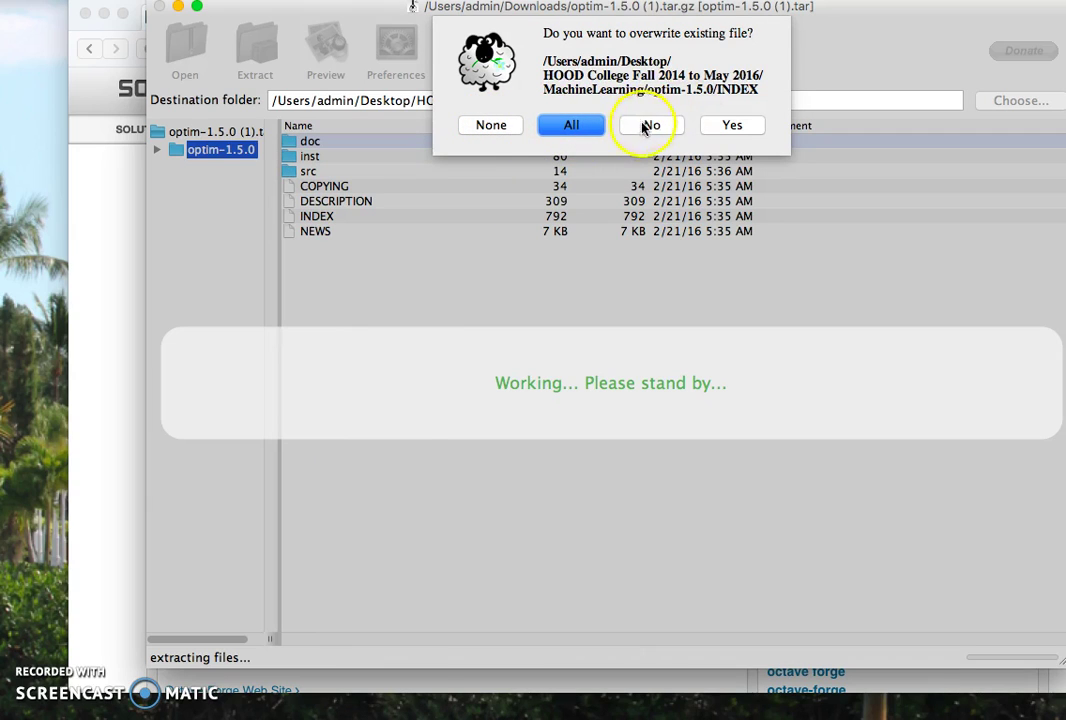
click(485, 126)
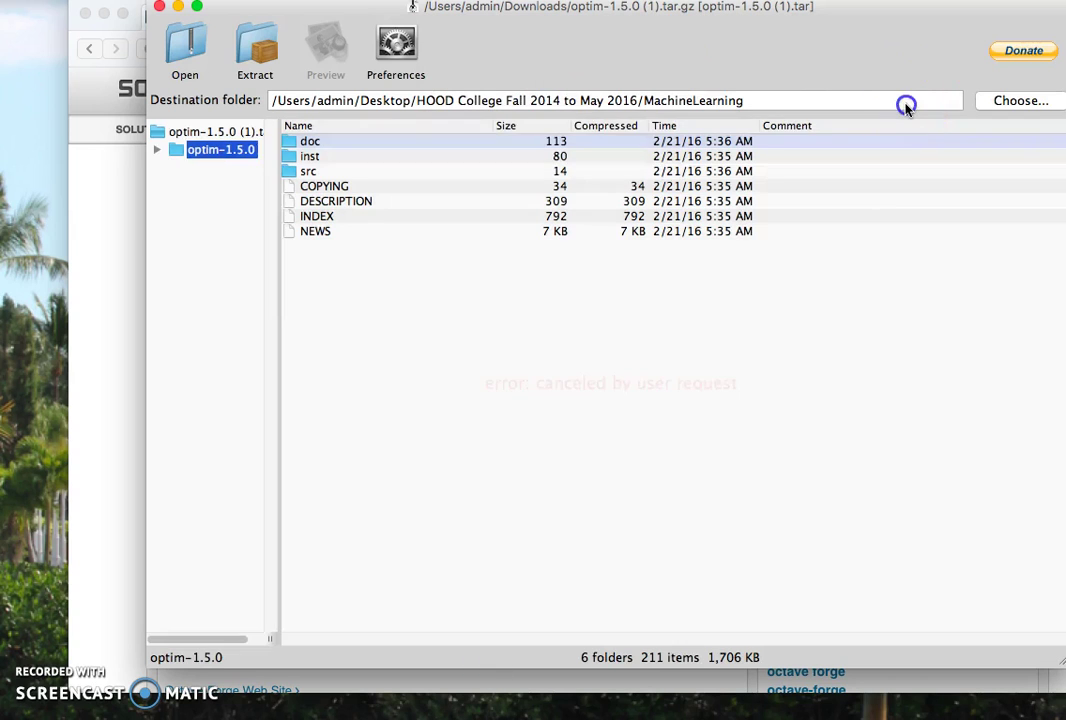
click(904, 102)
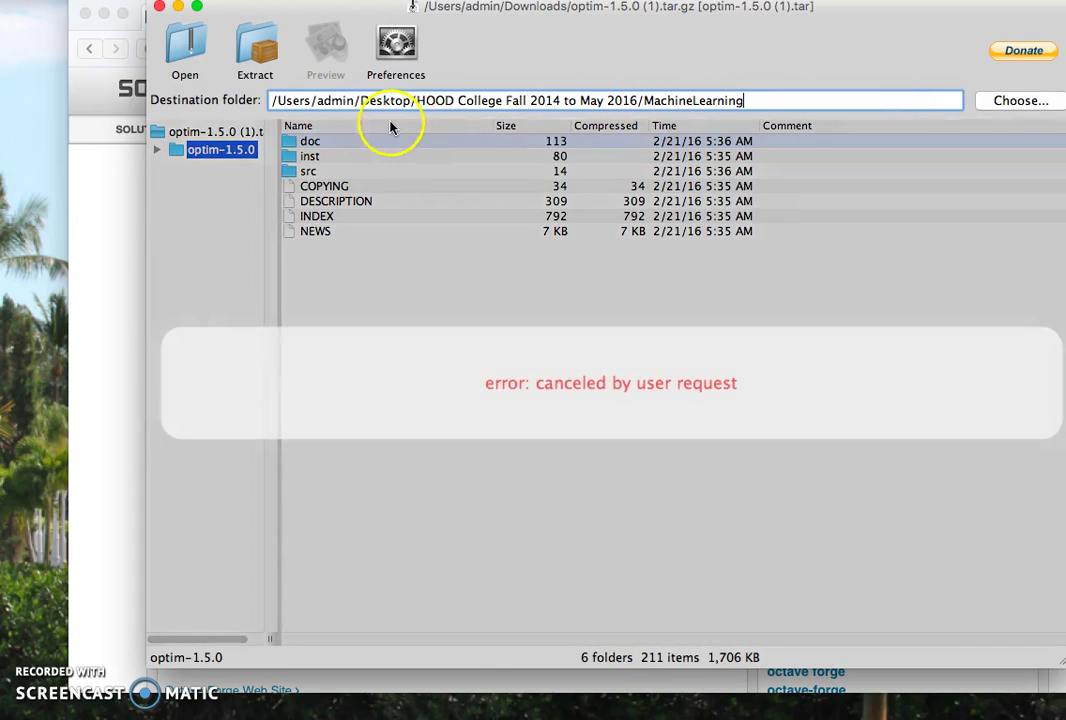
click(160, 7)
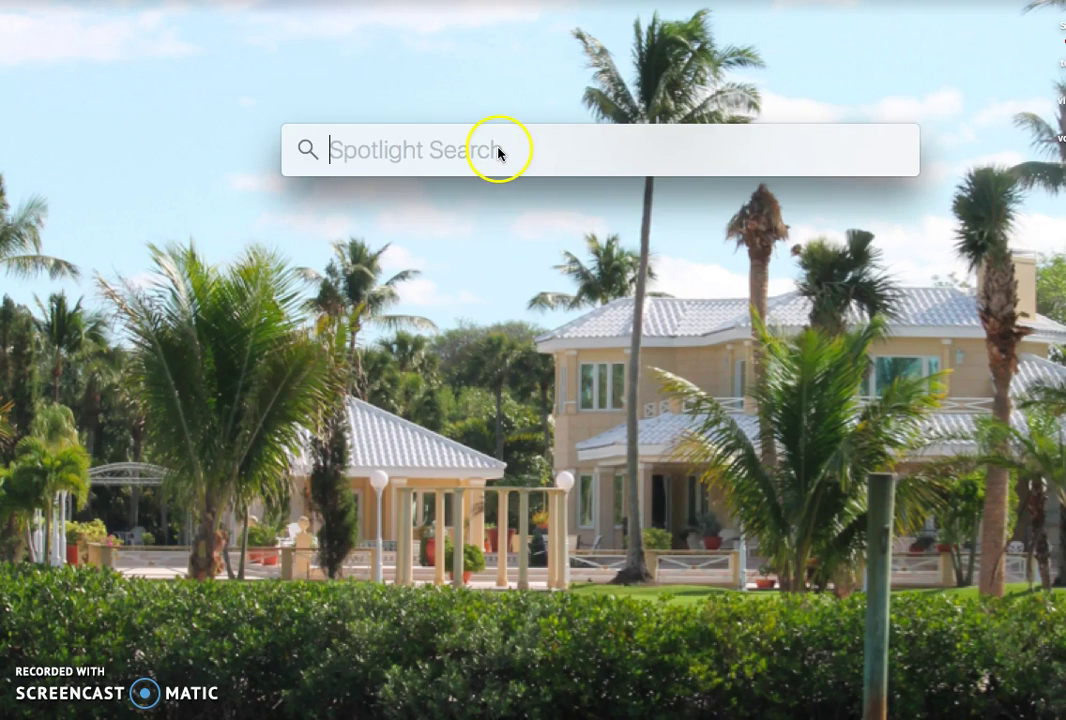
Search Spotlight for 'machine learning'
text(machin)
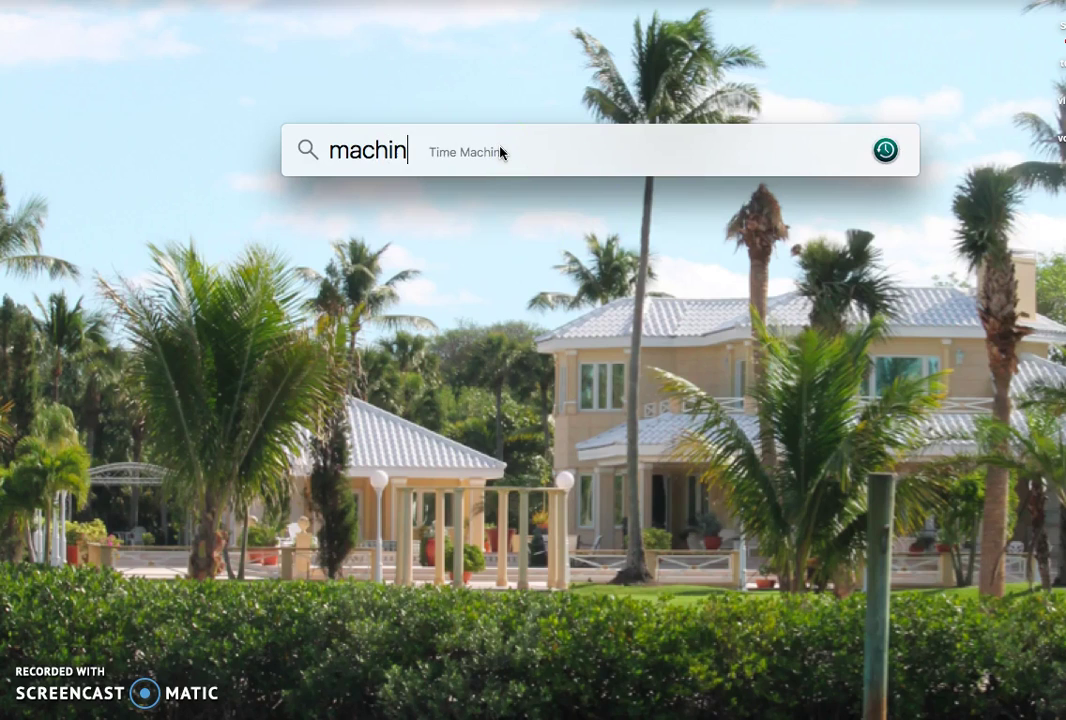
text(e)
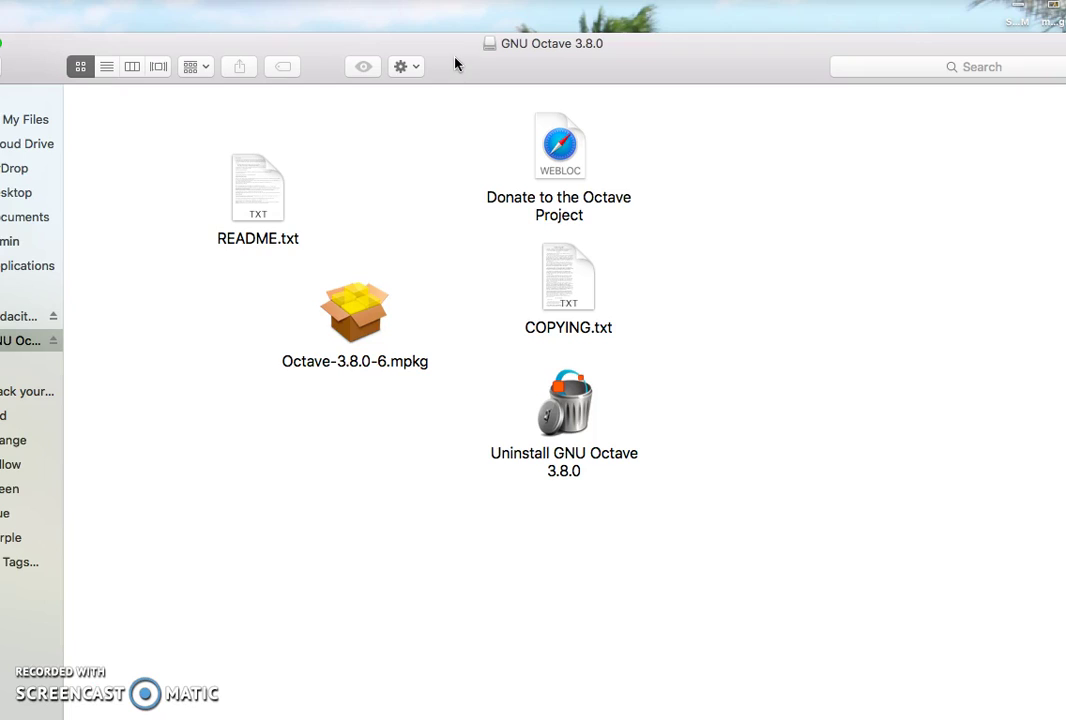
Launch the Octave-3.8.0-6.mpkg installer from the GNU Octave 3.8.0 volume and dismiss its problem report
drag(455, 64, 465, 14)
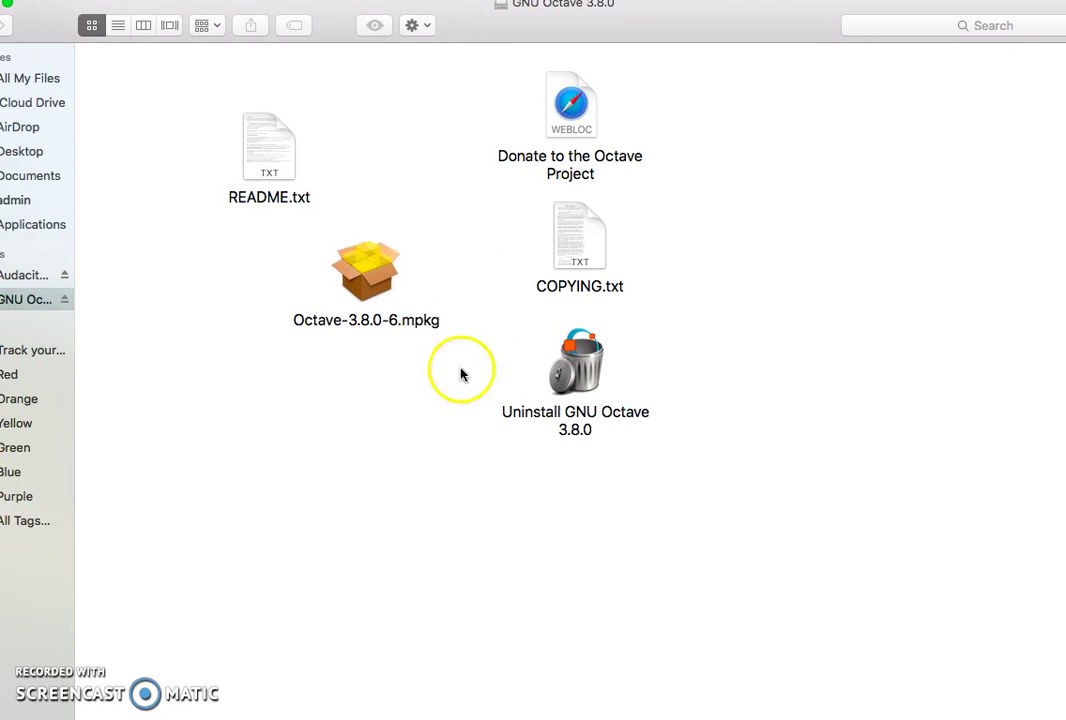
click(345, 407)
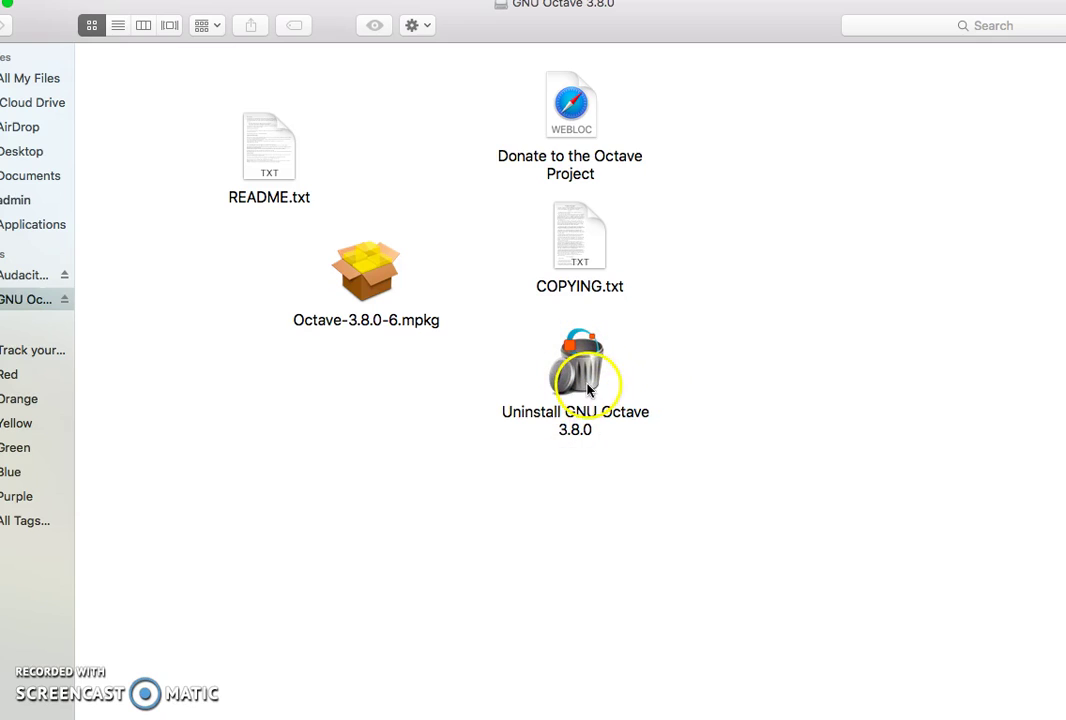
click(367, 280)
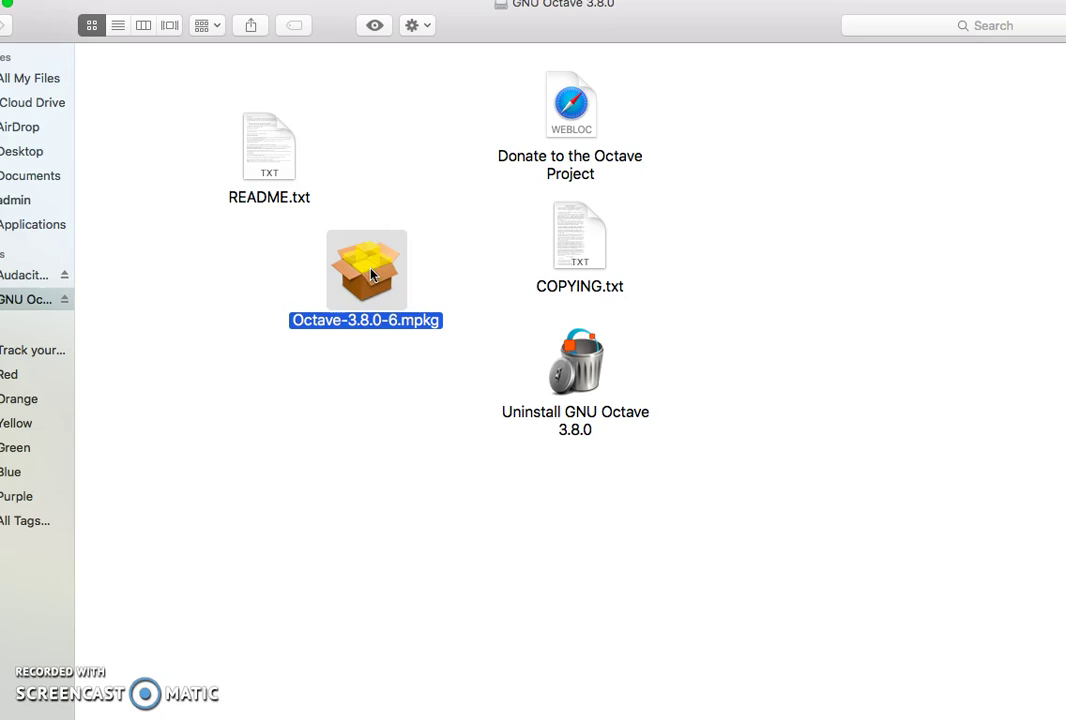
double_click(368, 272)
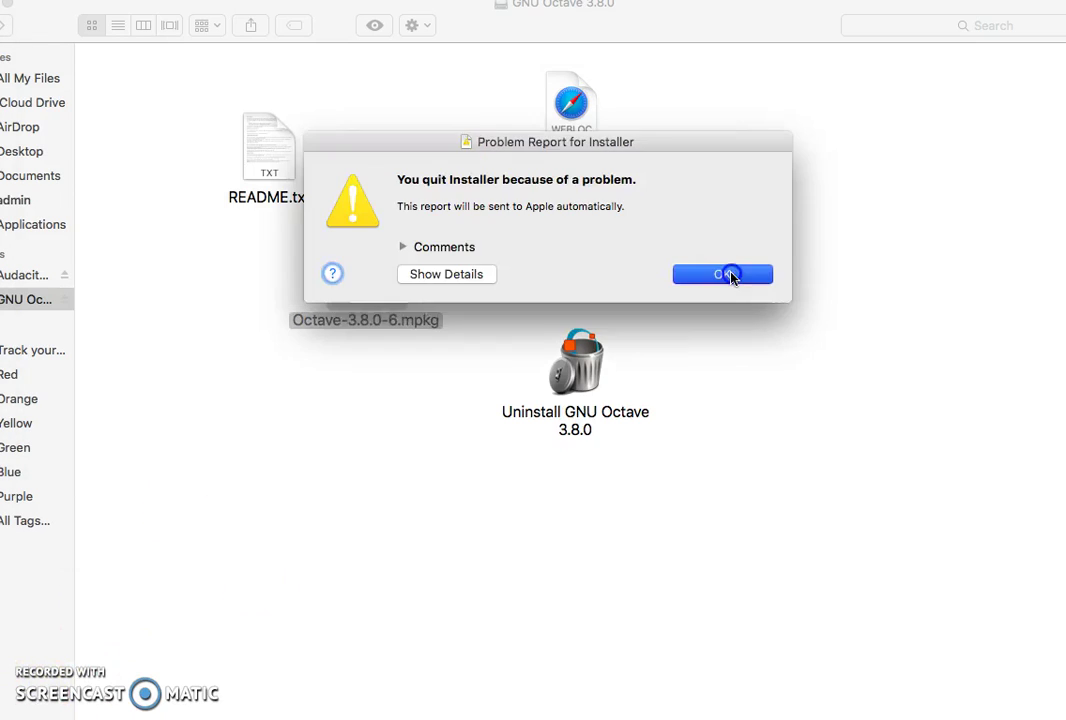
click(727, 276)
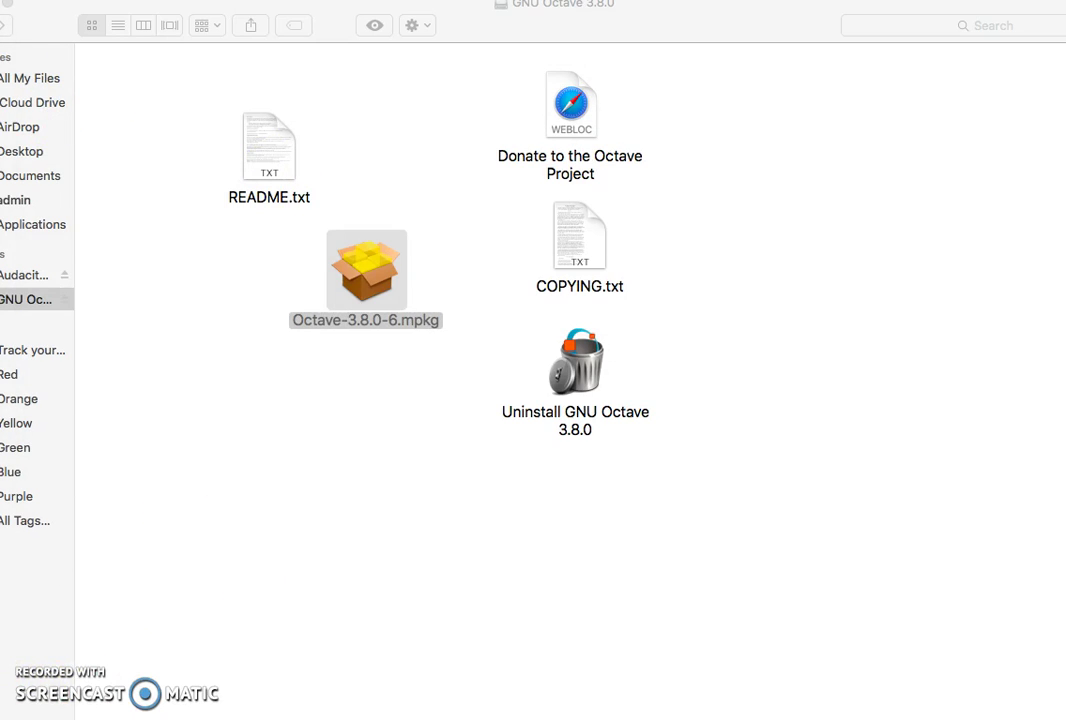
Open the Applications folder in Finder and move its window left
click(190, 0)
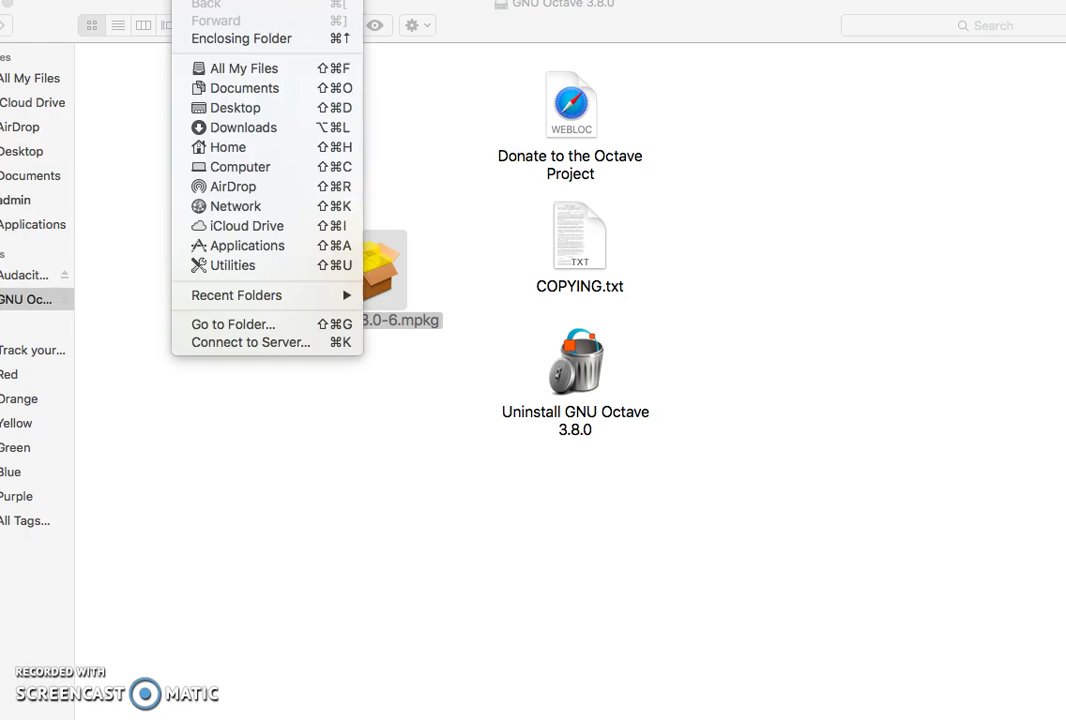
click(208, 245)
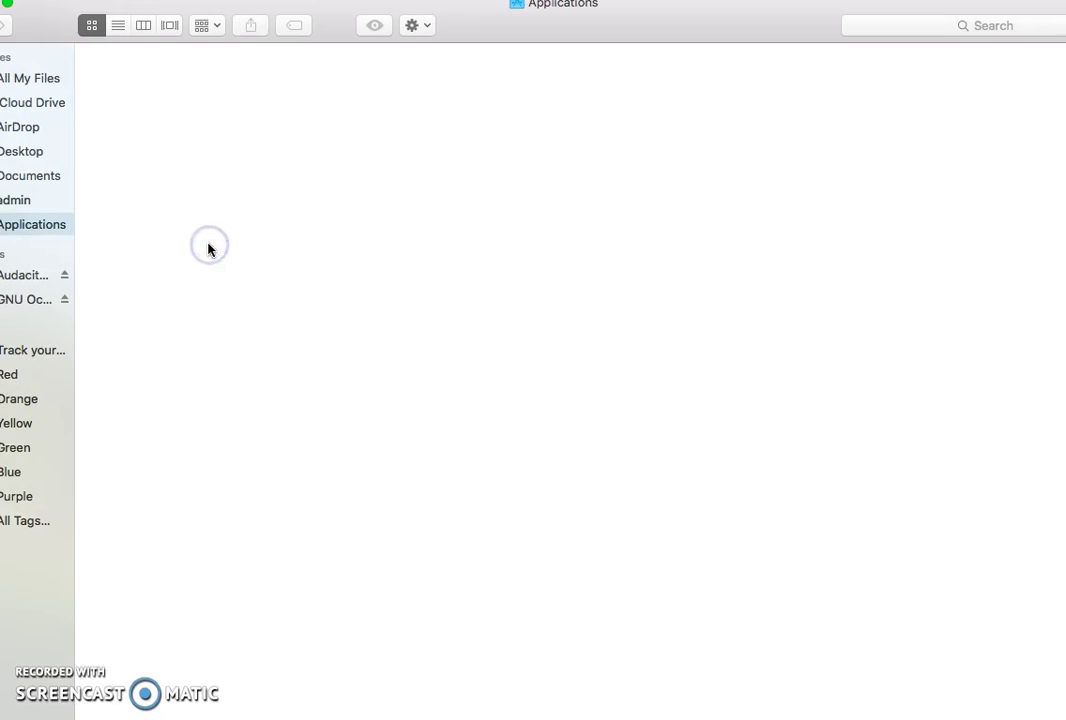
scroll(627, 443, down, 2)
scroll(627, 443, down, 5)
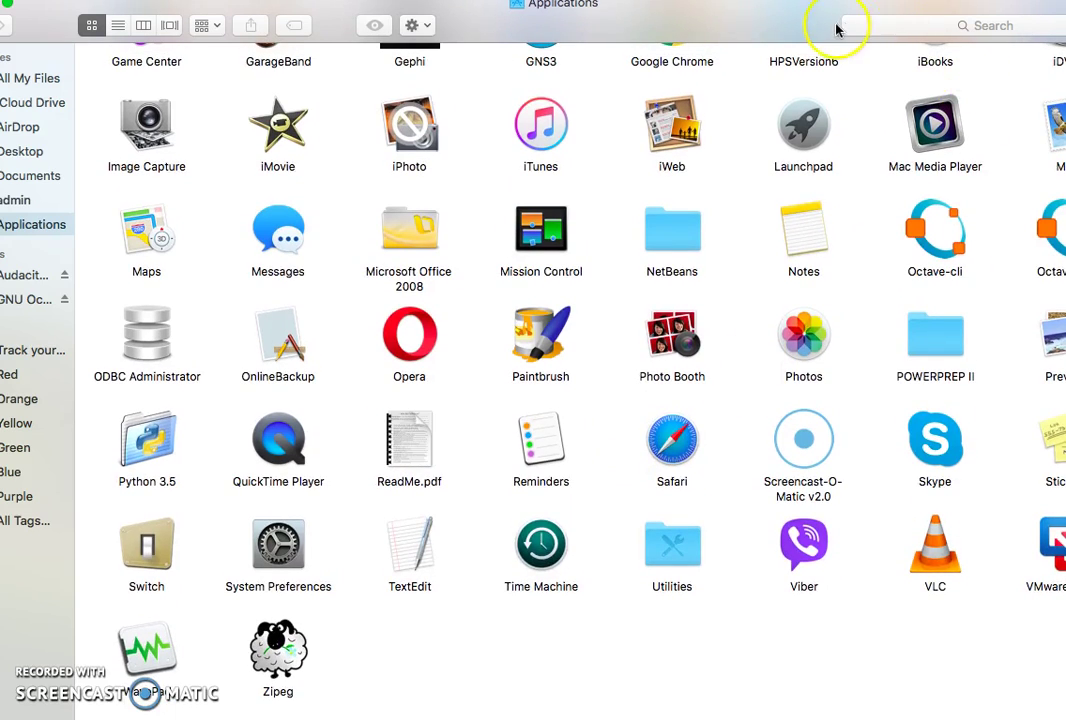
drag(801, 22, 688, 22)
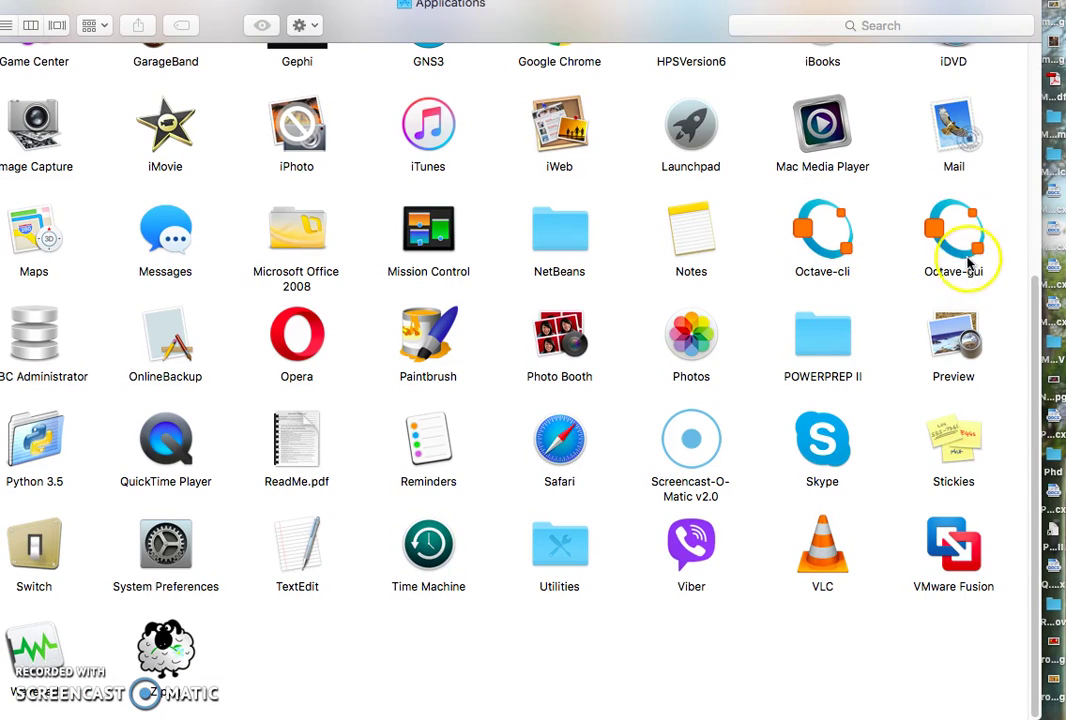
Run Octave-cli, submit a blank line at the octave prompt, then close its Terminal window
double_click(797, 235)
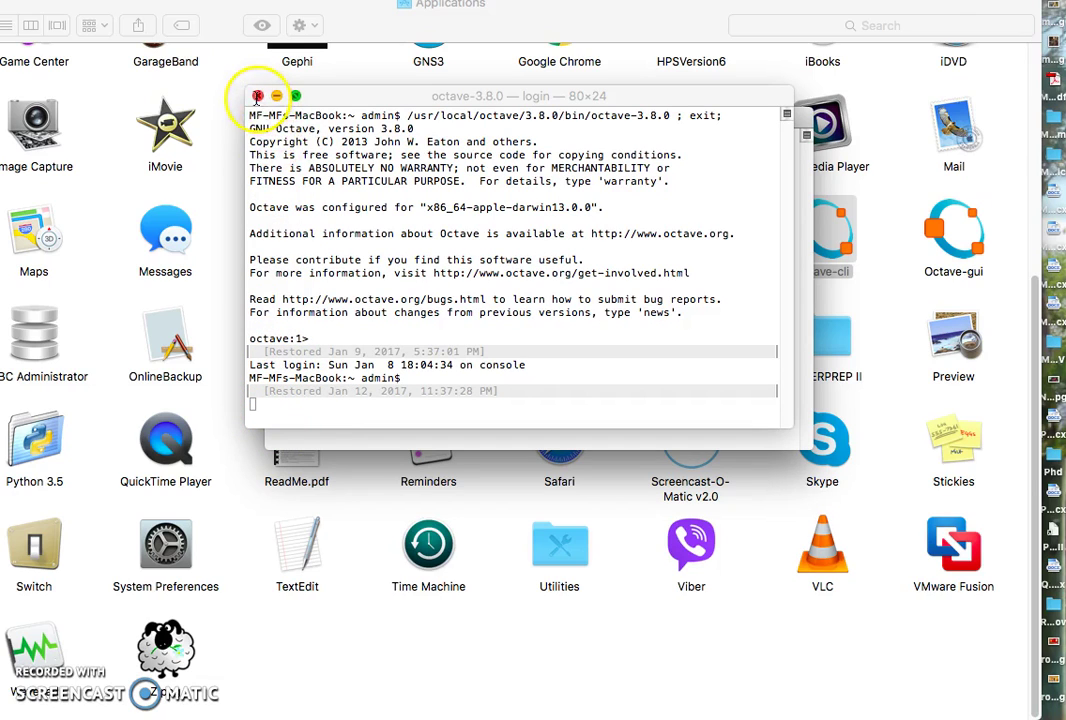
click(257, 96)
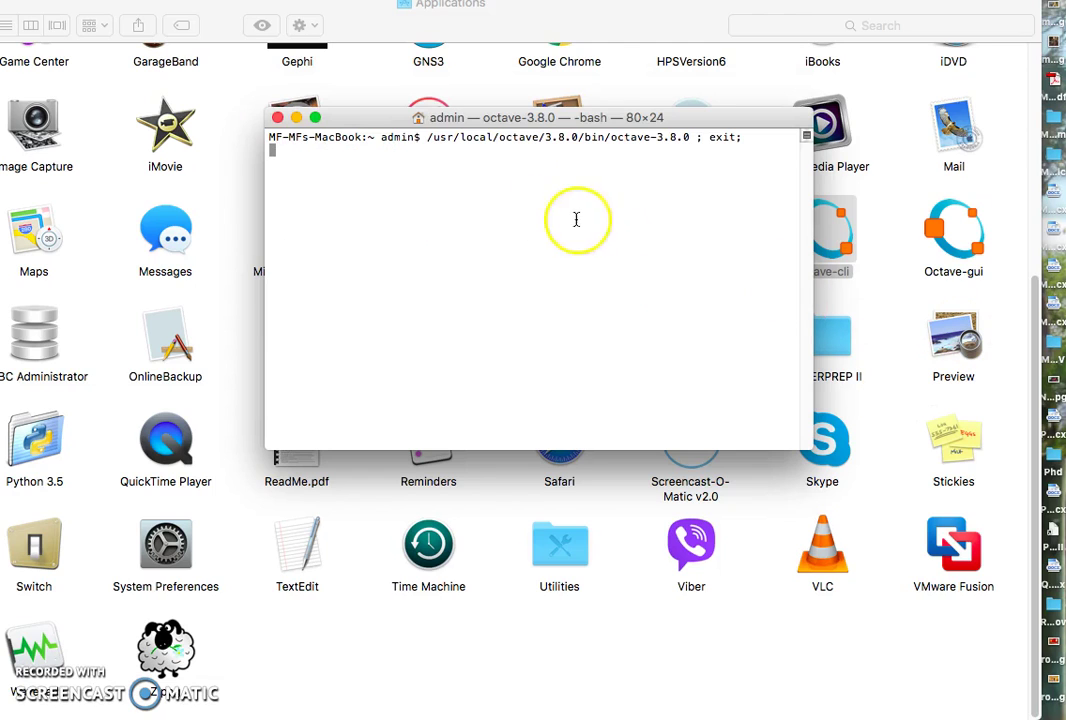
key(Return)
key(Return)
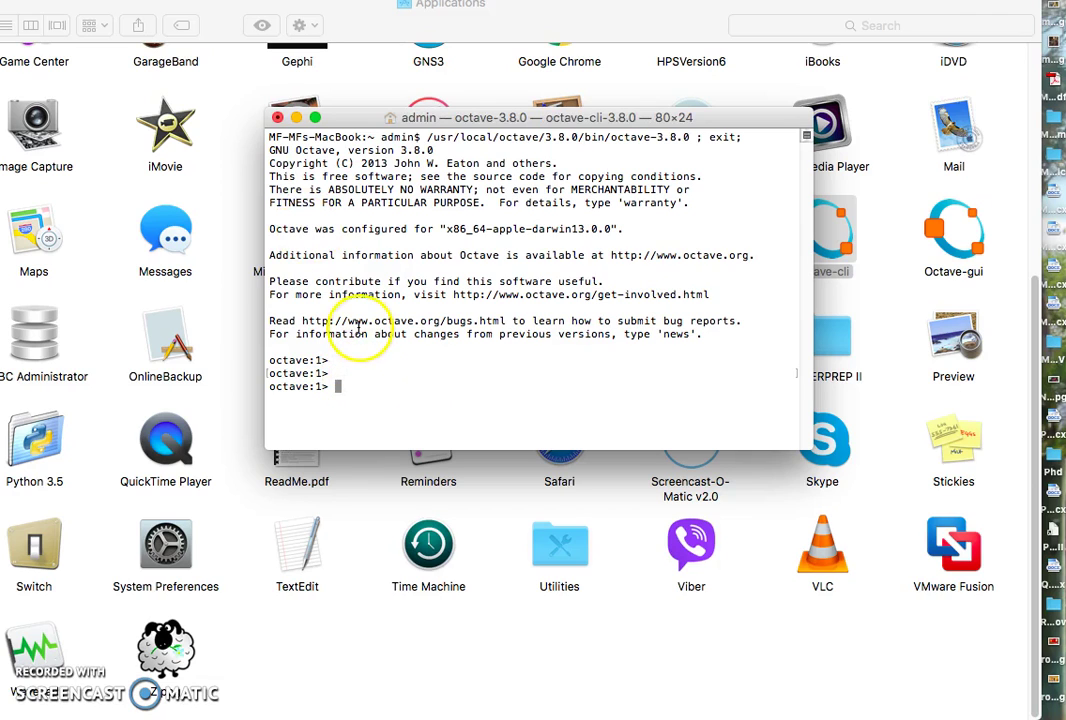
click(279, 118)
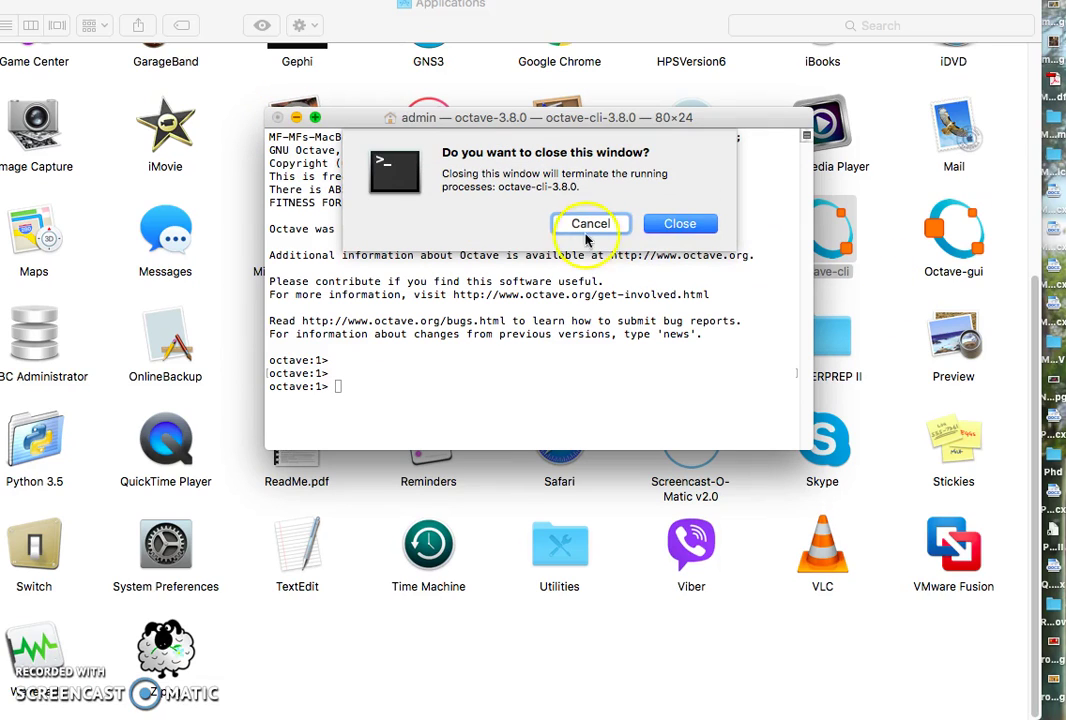
click(678, 221)
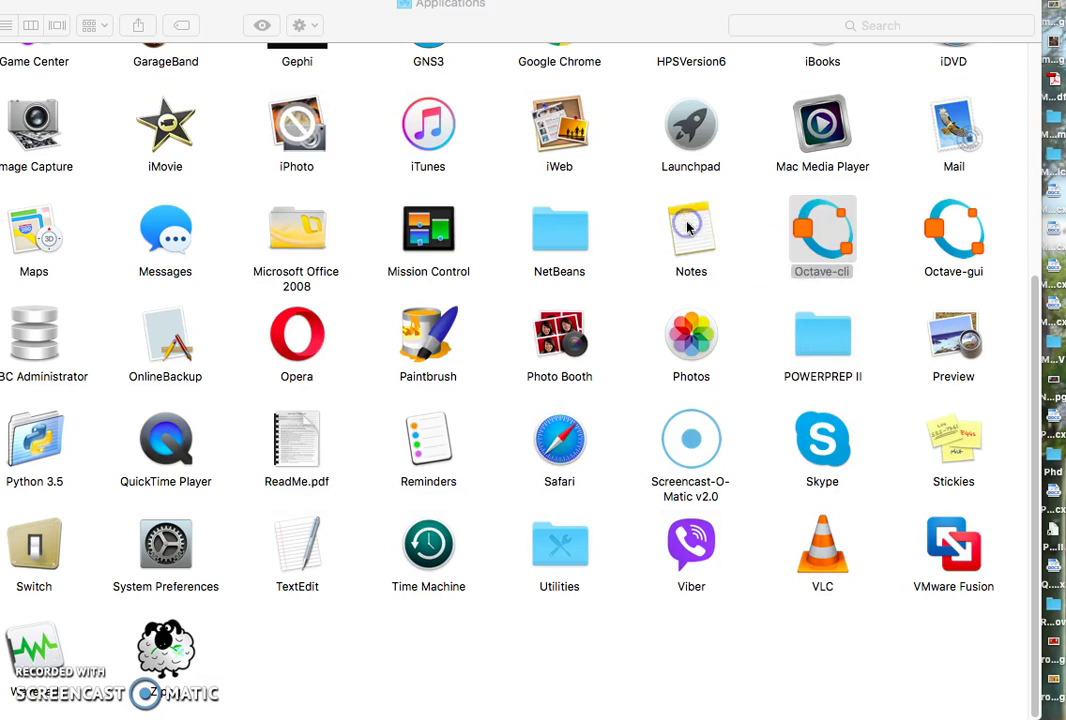
click(955, 232)
Launch Octave-gui and switch among Command Window, Documentation and Editor tabs, ending on Command Window
double_click(960, 240)
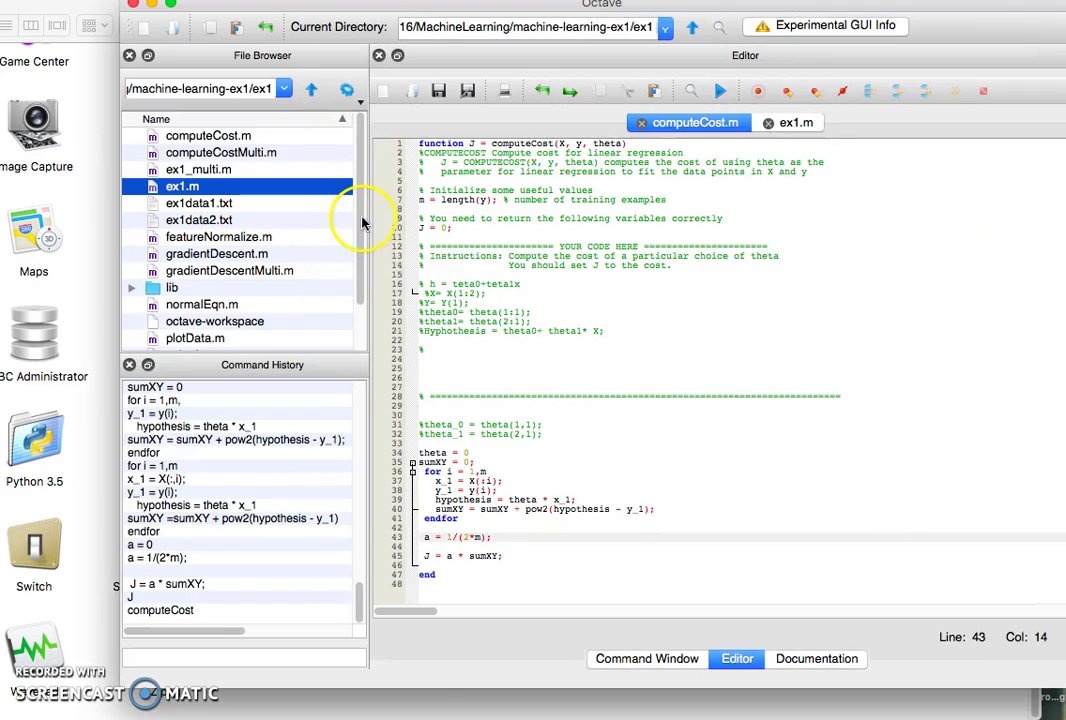
drag(361, 222, 367, 341)
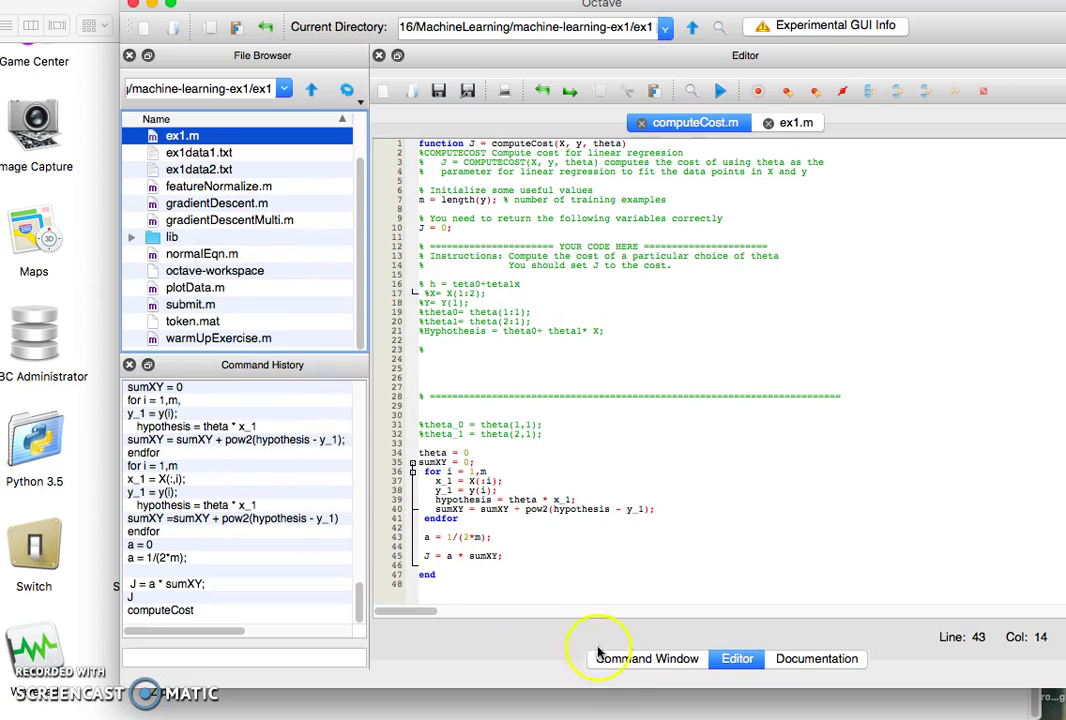
click(622, 659)
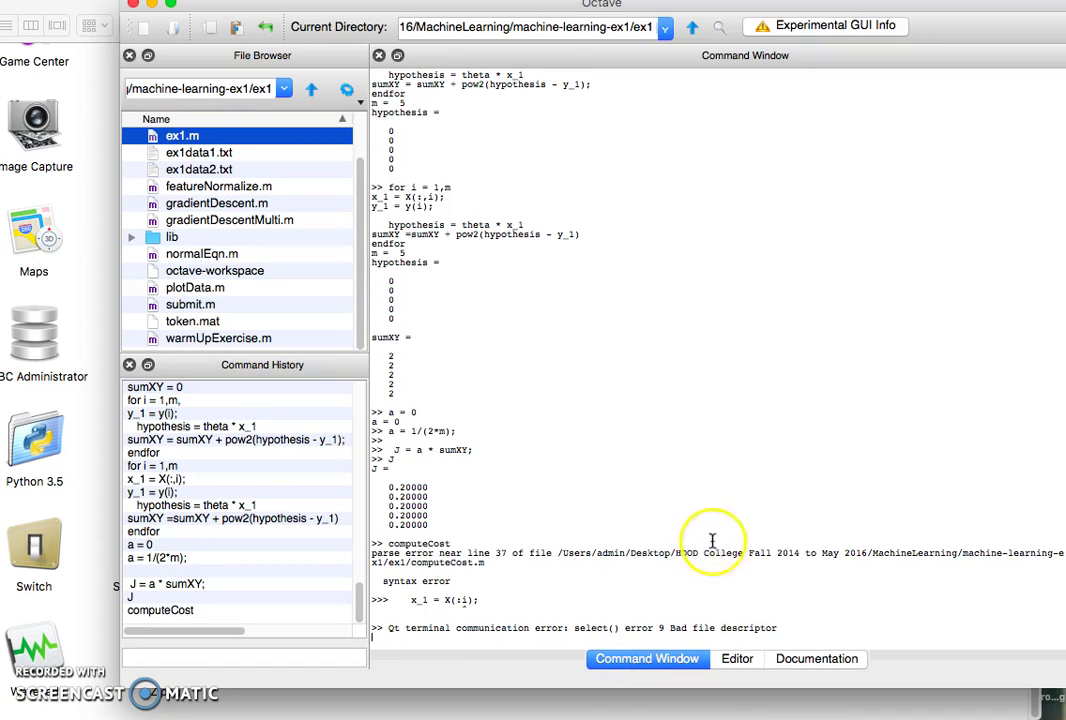
click(797, 659)
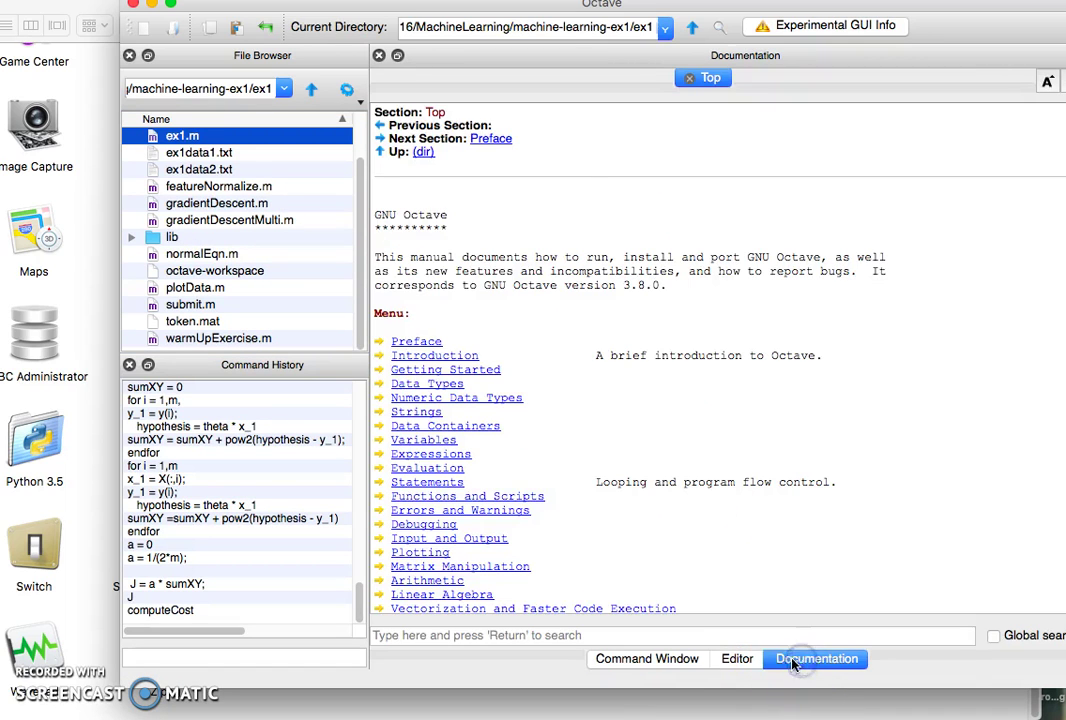
click(739, 659)
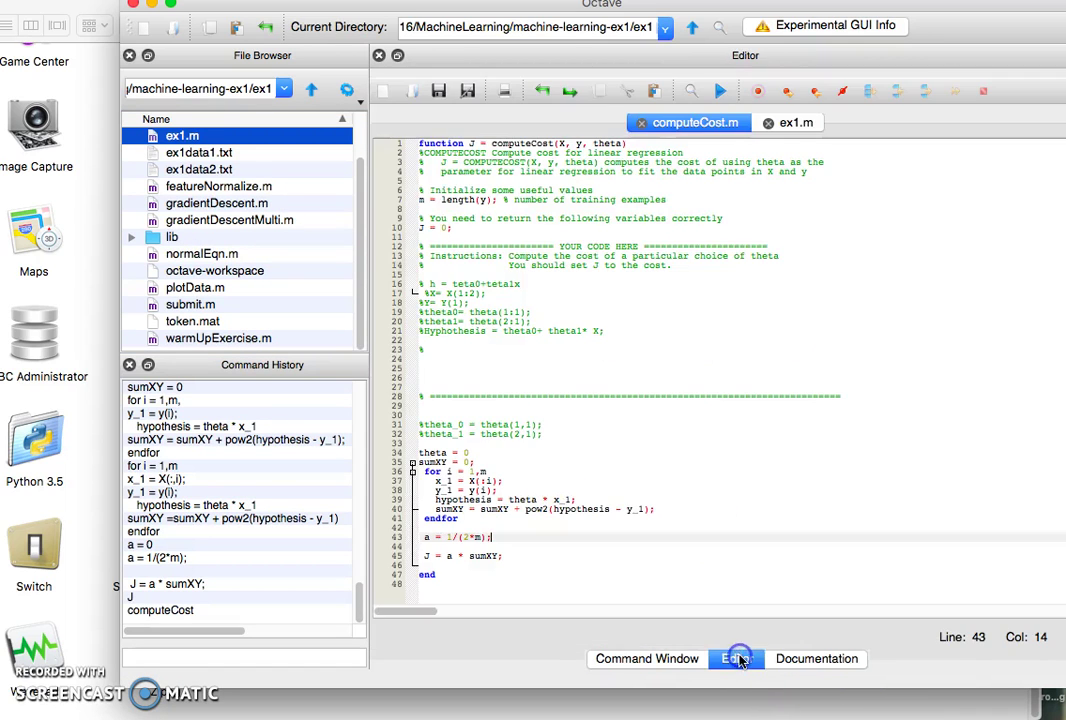
click(662, 662)
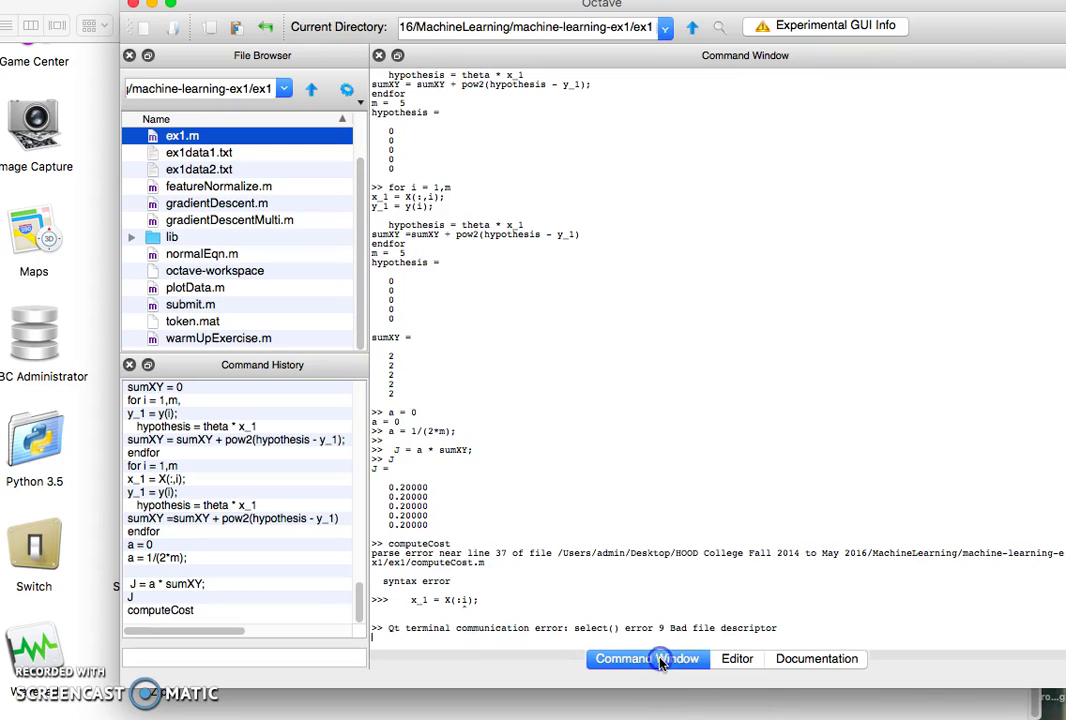
click(815, 664)
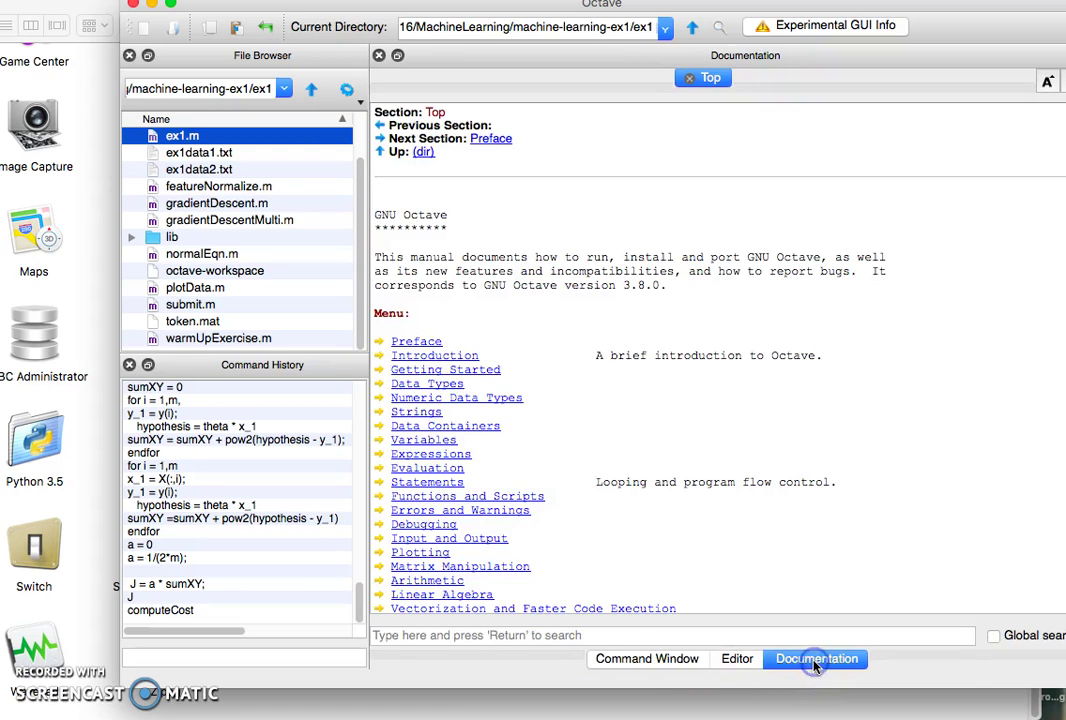
click(648, 660)
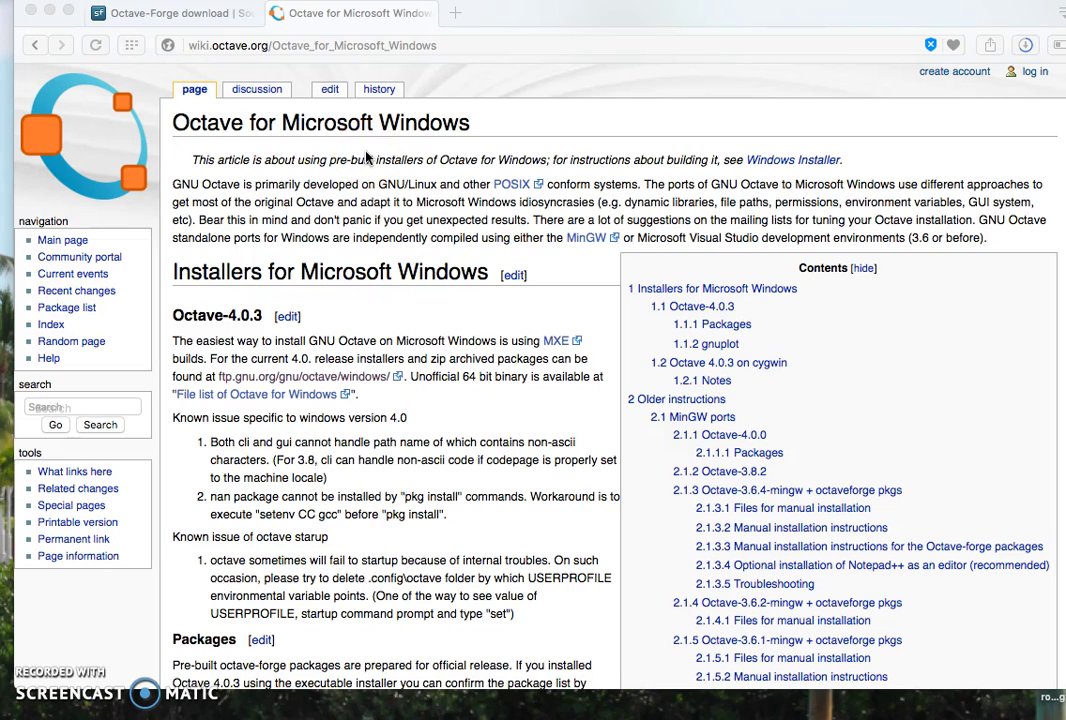
From the Octave for Microsoft Windows wiki page, open the ftp.gnu.org/gnu/octave/windows/ installer listing
click(452, 45)
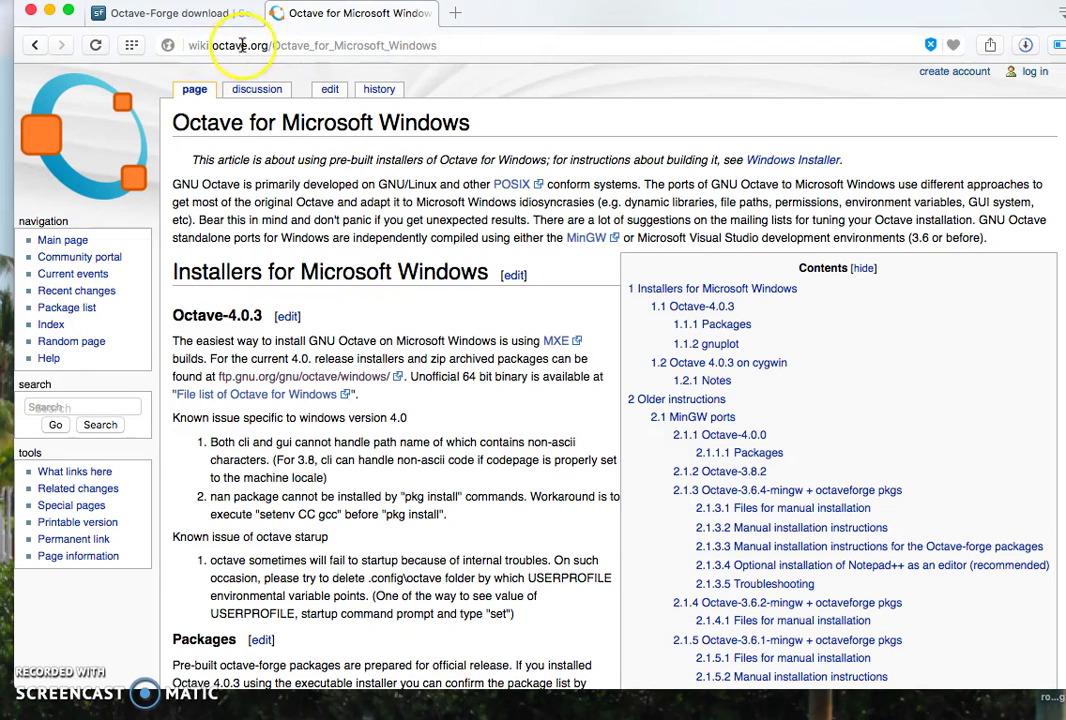
click(447, 45)
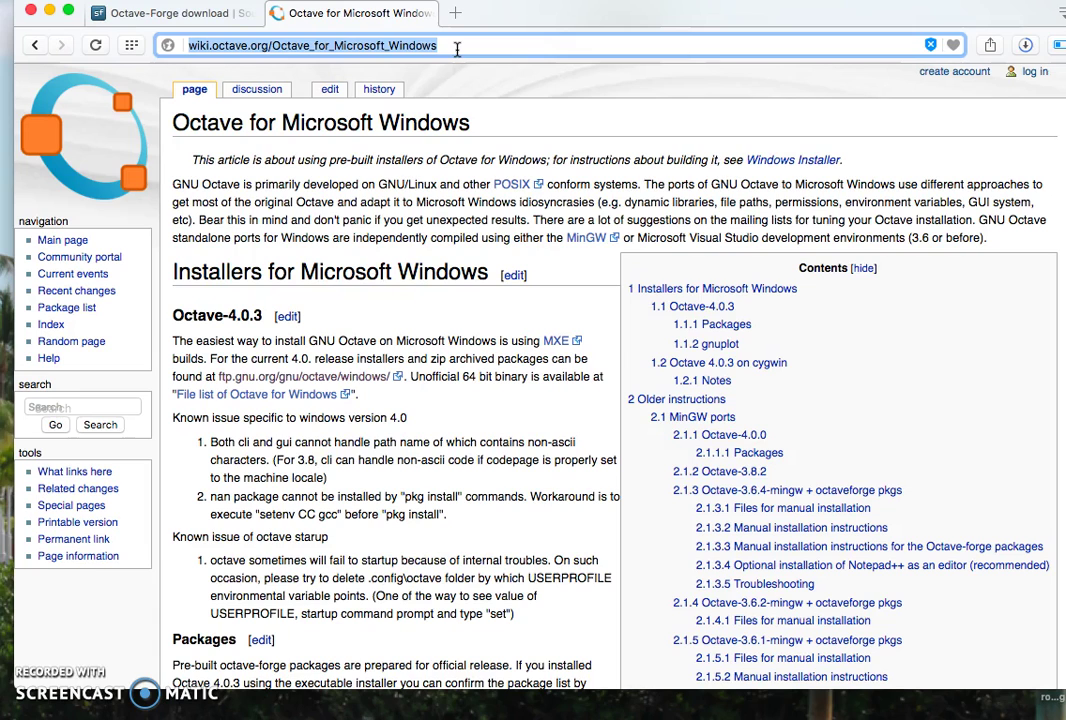
click(458, 88)
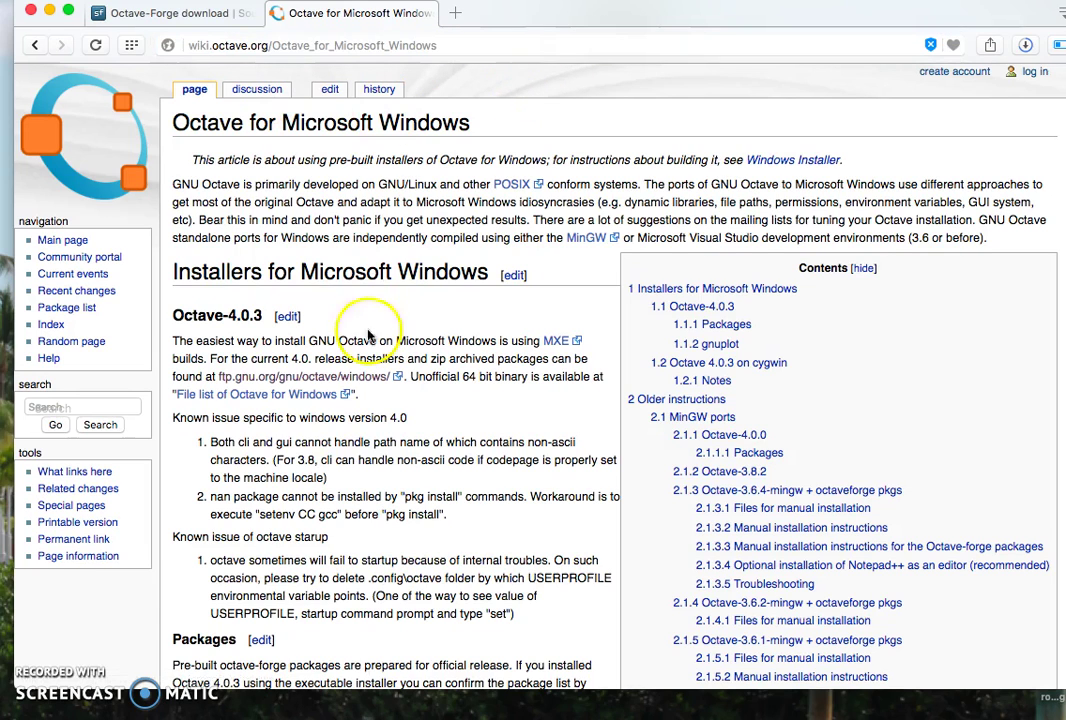
click(271, 380)
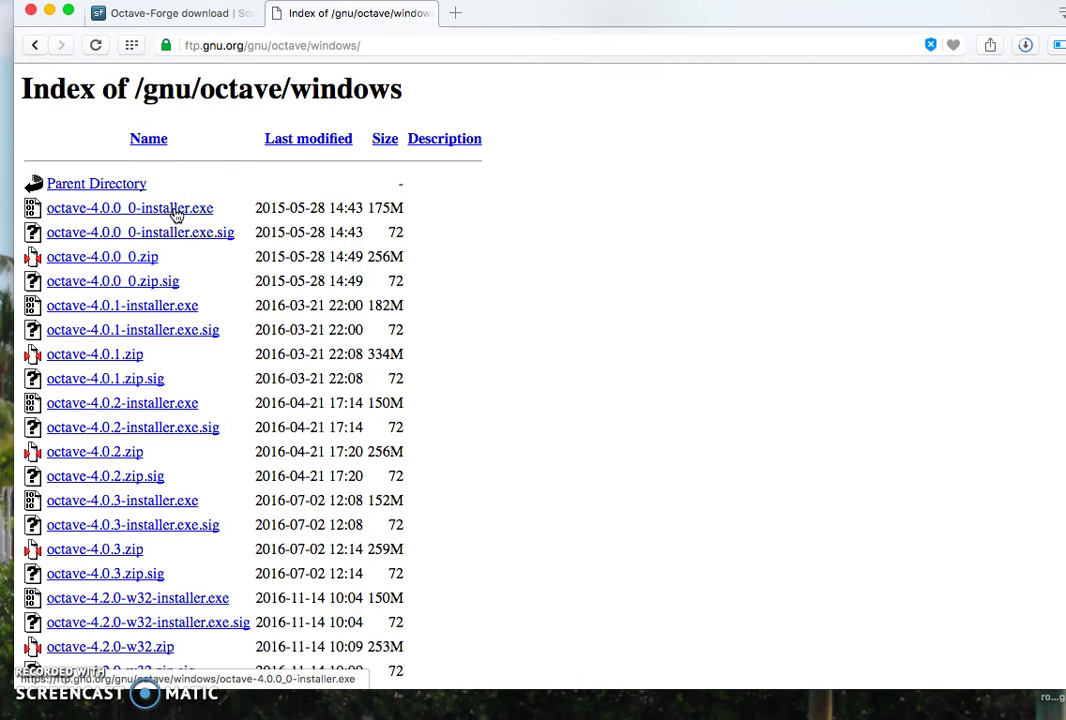
click(180, 208)
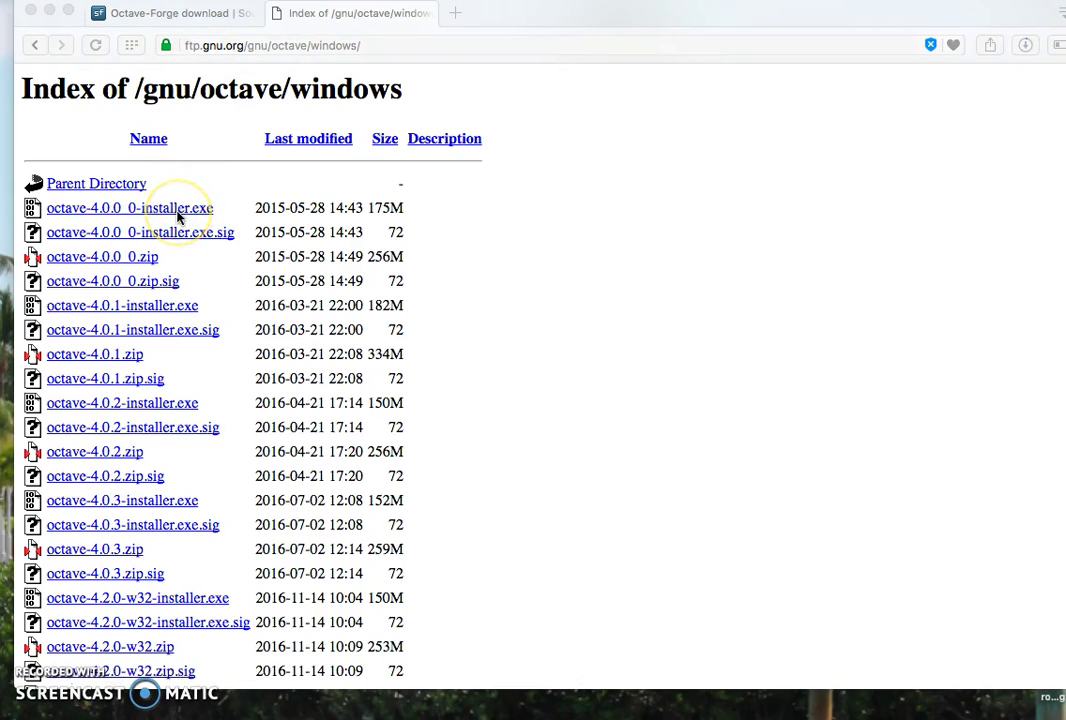
click(190, 210)
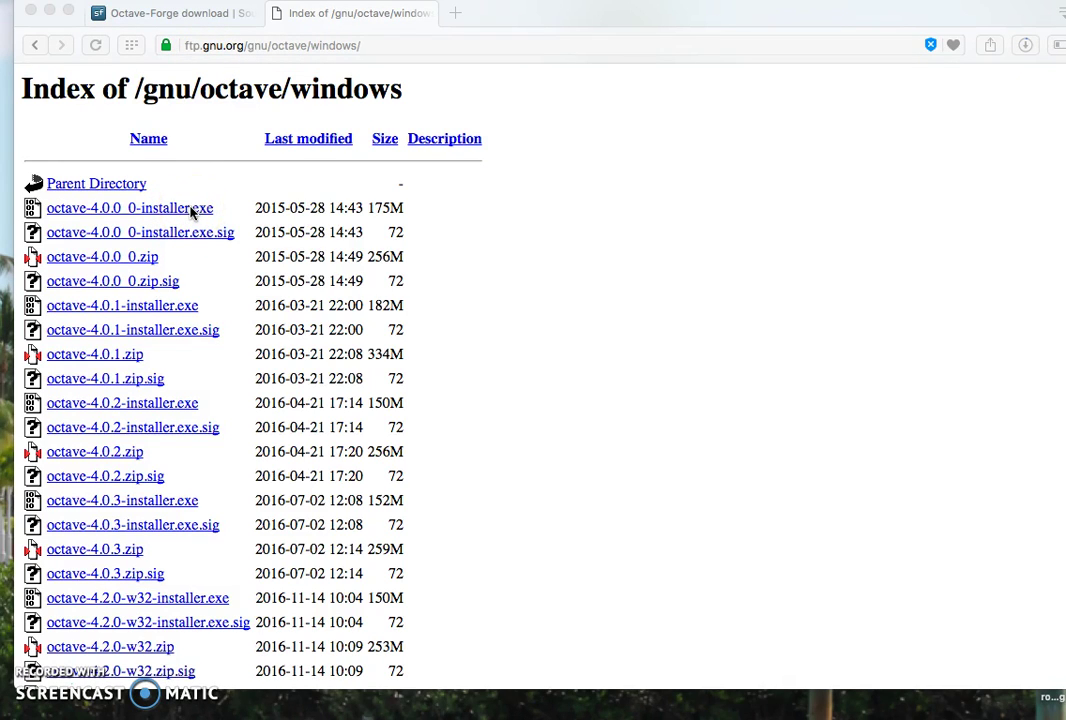